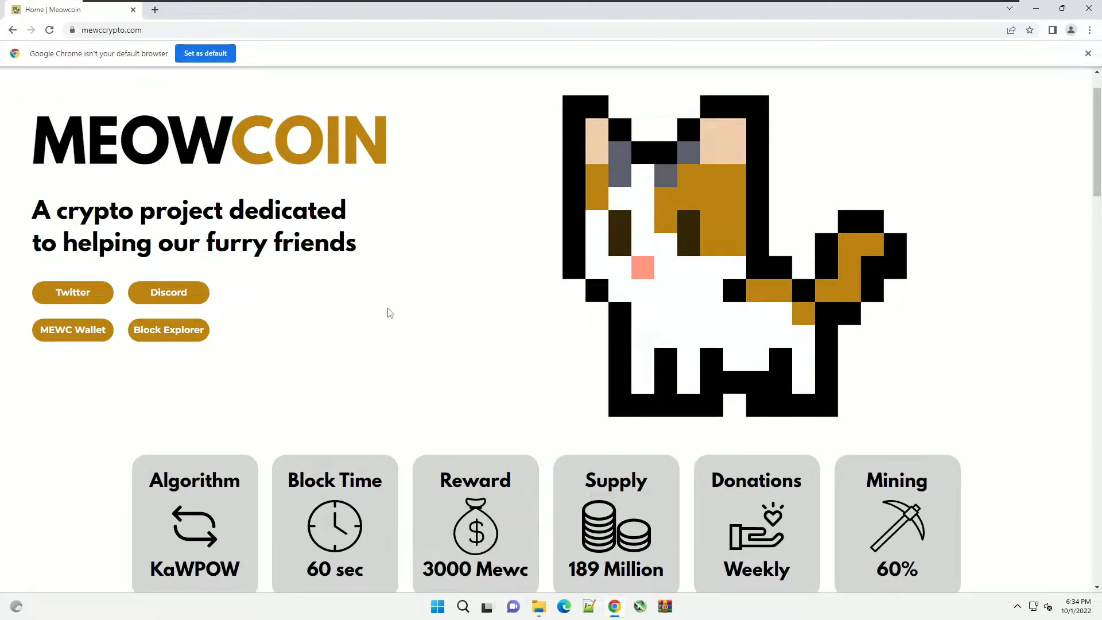
- Download MEOW-Release-Win64.zip from the Meowcoin Wallets page and open the Downloads folder
click(64, 332)
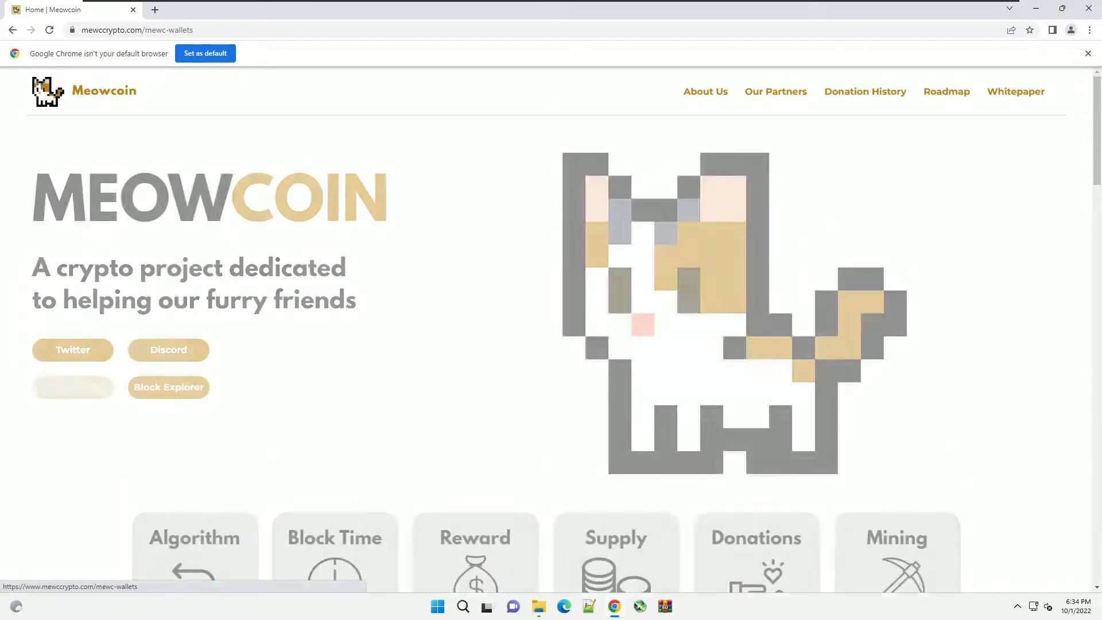
click(221, 52)
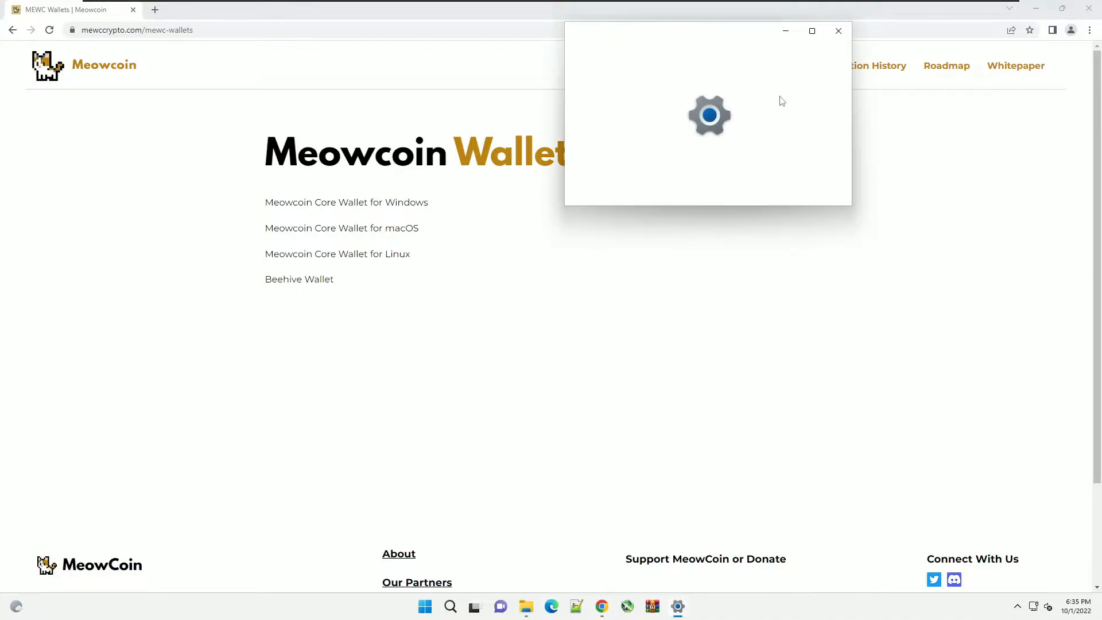
click(838, 30)
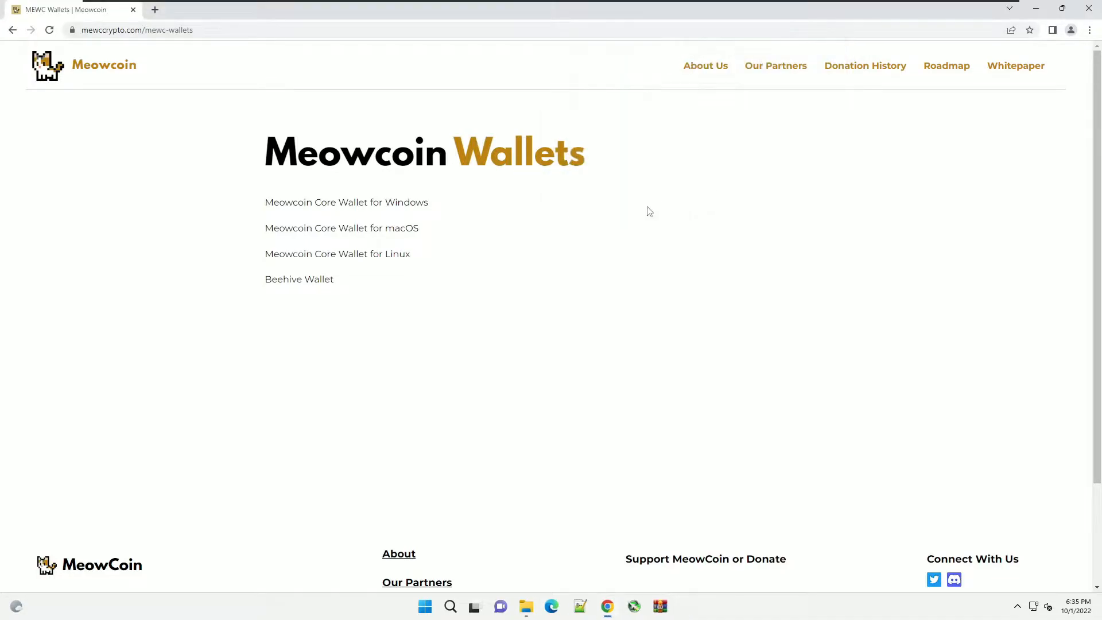
click(377, 205)
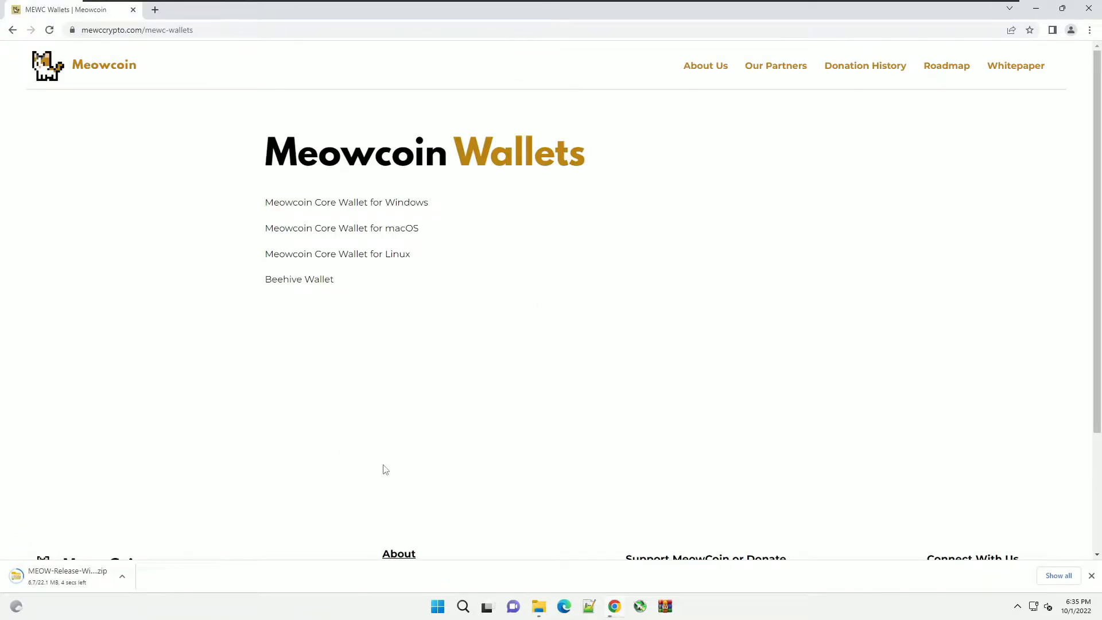
click(538, 606)
click(499, 564)
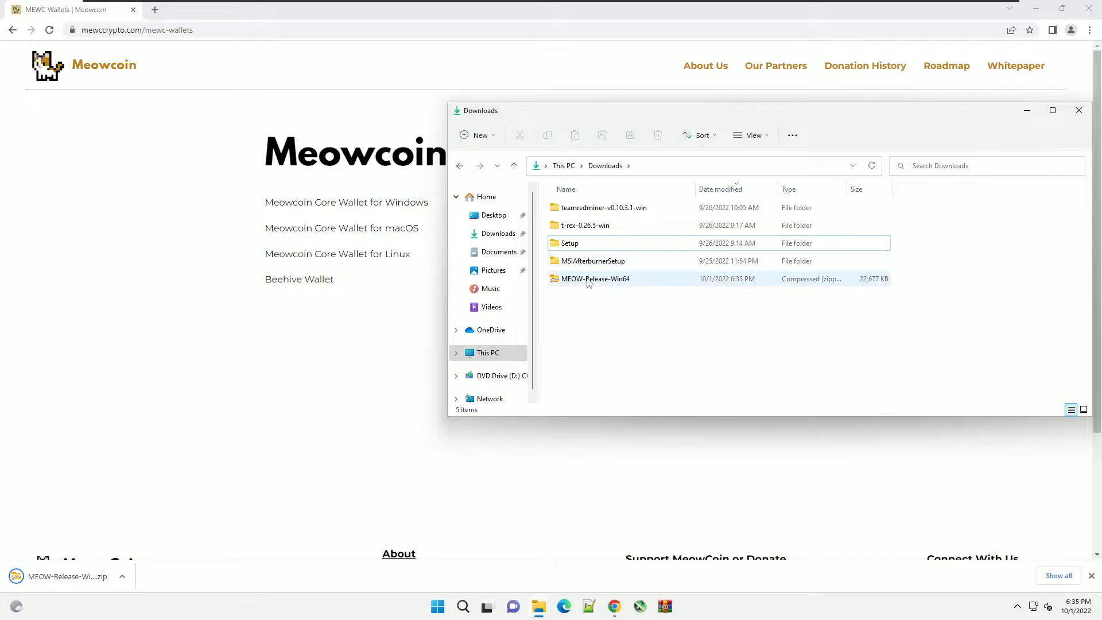
- Extract MEOW-Release-Win64.zip to its default folder and open the extracted folder
click(586, 280)
right_click(587, 281)
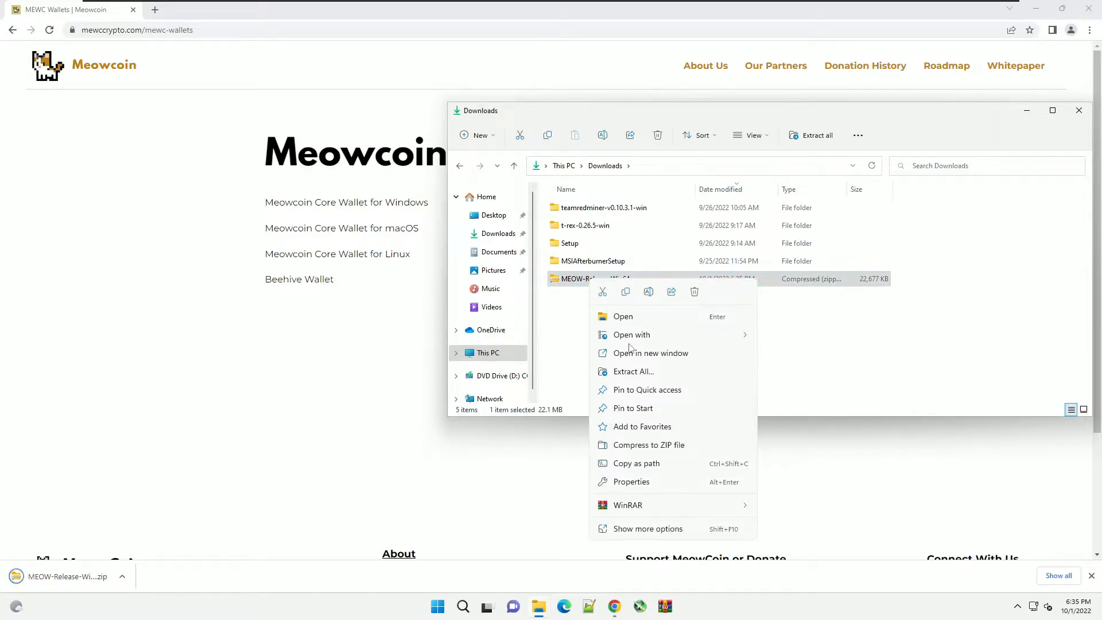
click(628, 371)
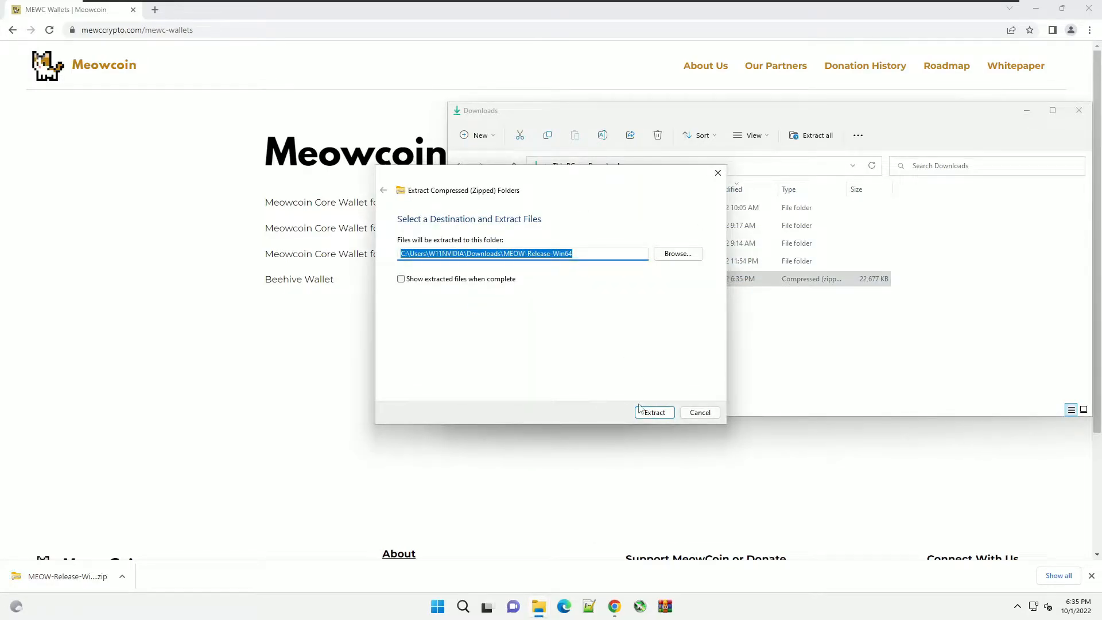
click(657, 414)
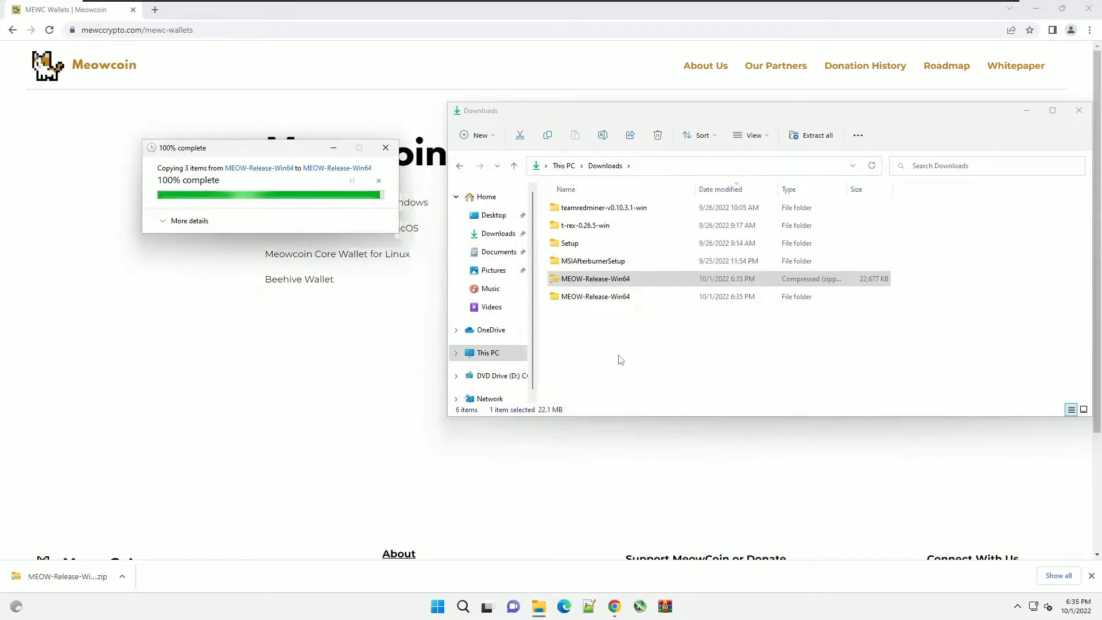
double_click(579, 300)
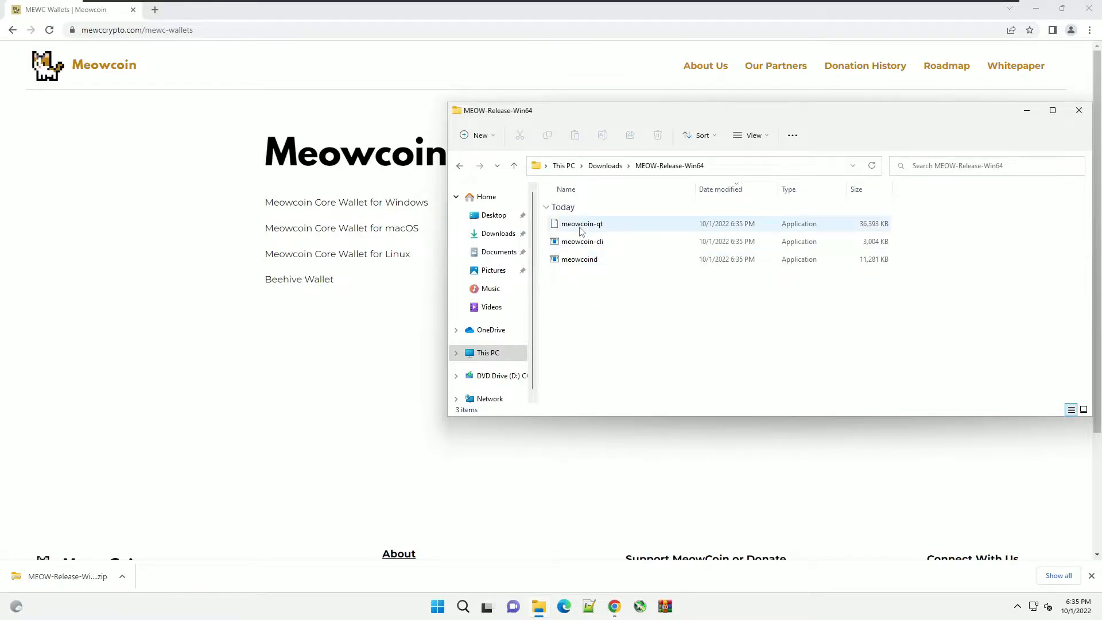
- Set the file list's grouping to None and launch meowcoin-qt
right_click(643, 303)
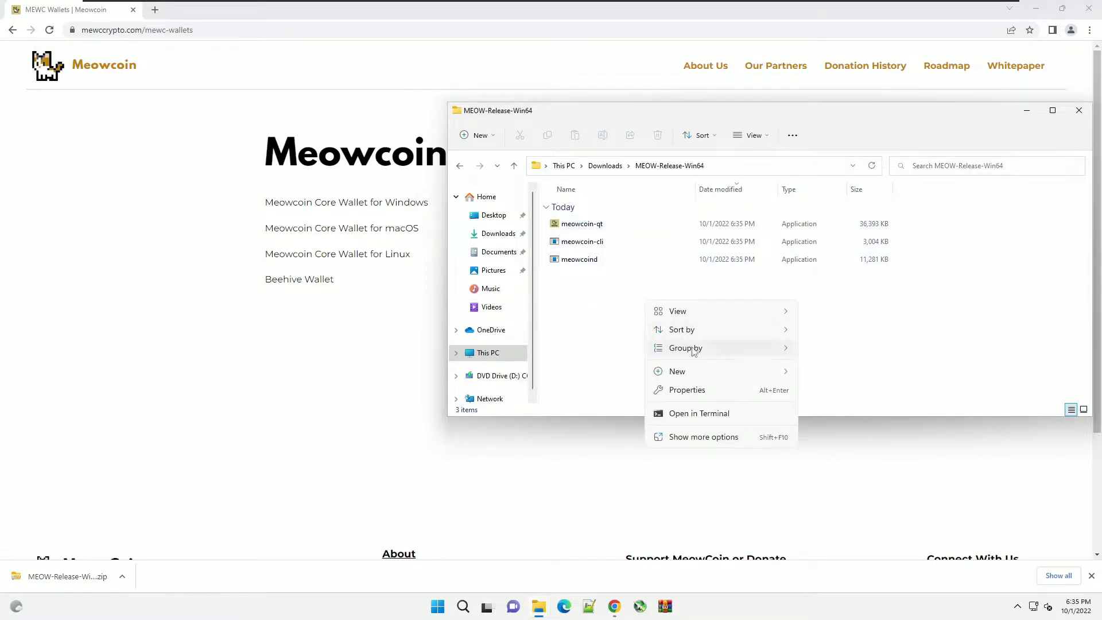
mouse_move(769, 349)
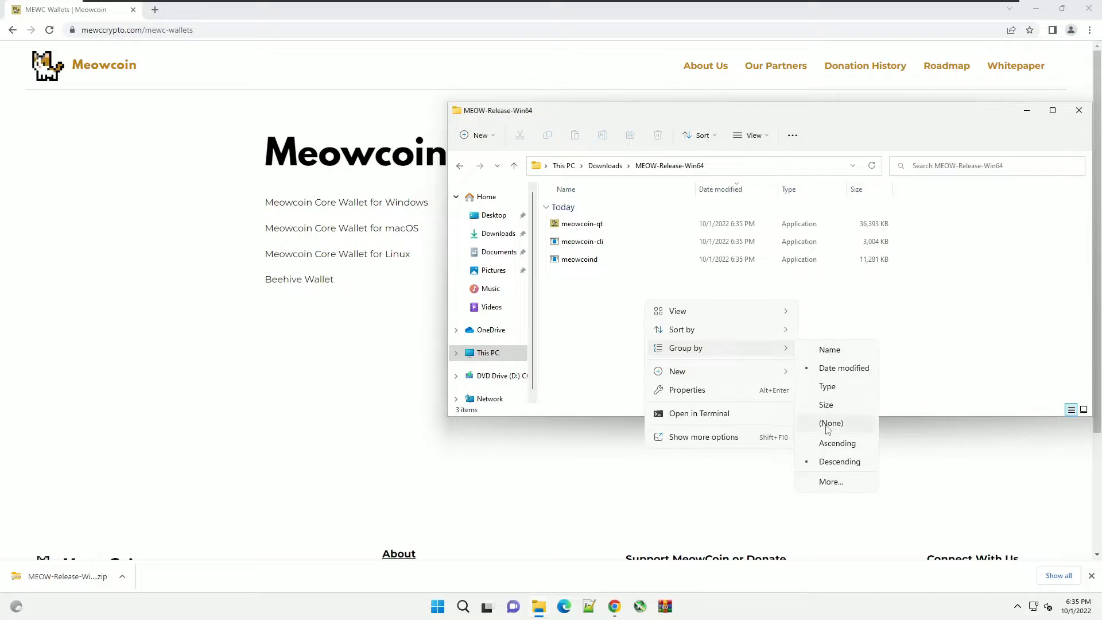
click(830, 424)
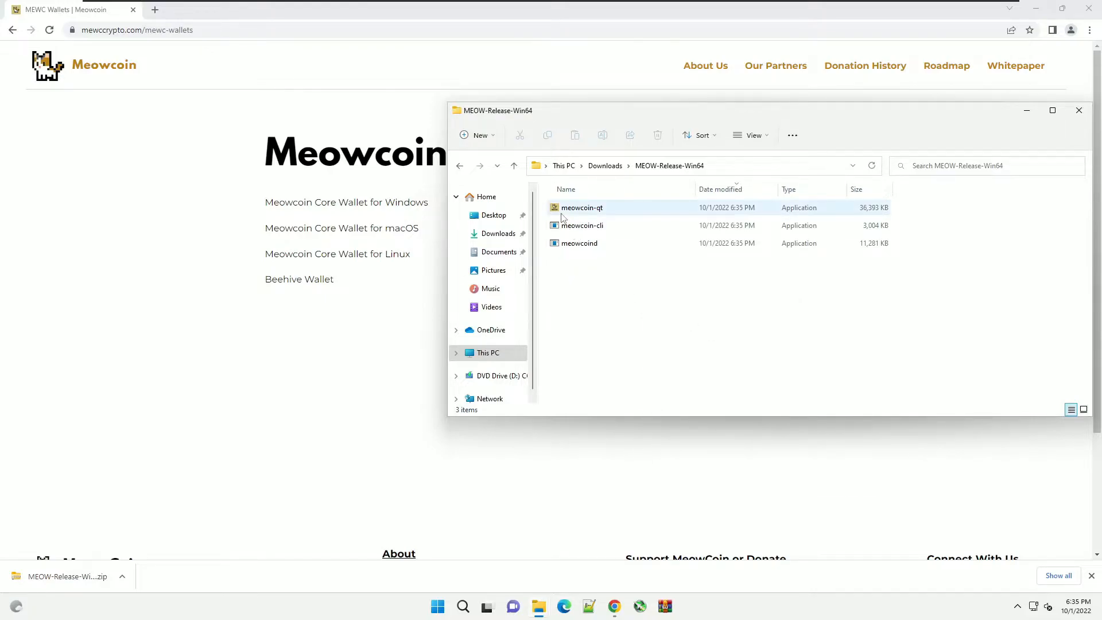
double_click(561, 214)
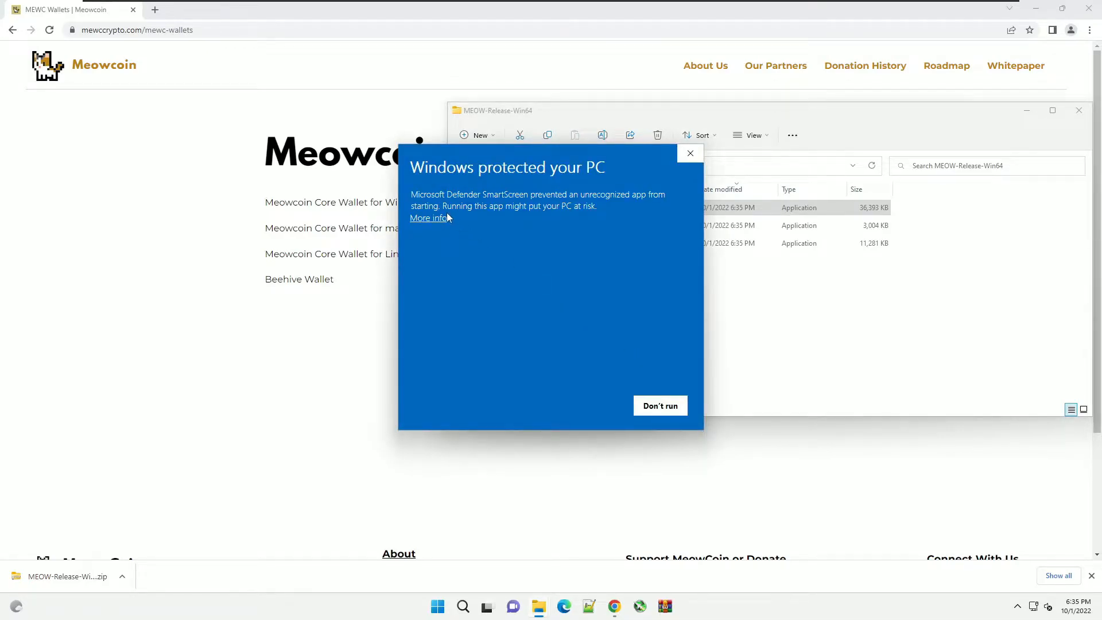
- Run meowcoin-qt past SmartScreen, keep the default data directory, and generate a recovery phrase
click(429, 218)
click(581, 407)
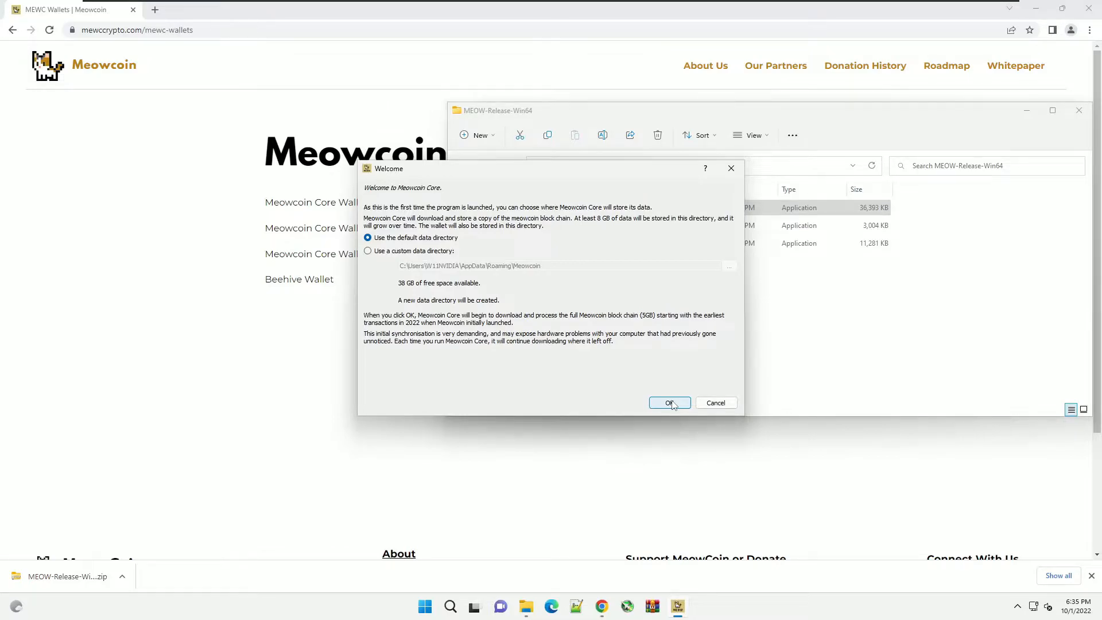
click(670, 403)
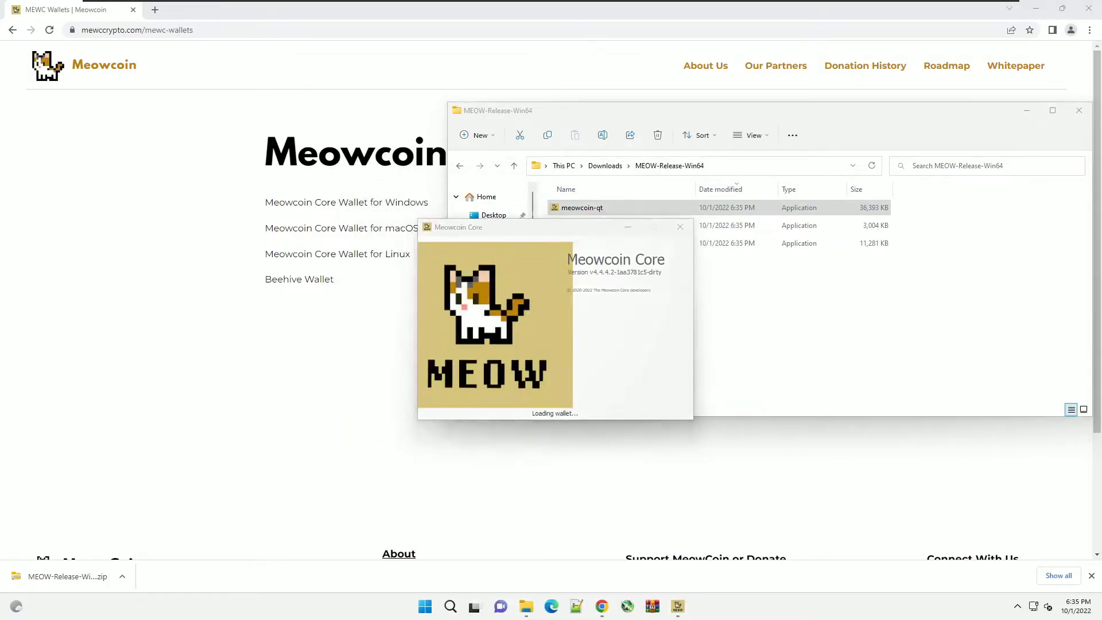
click(597, 443)
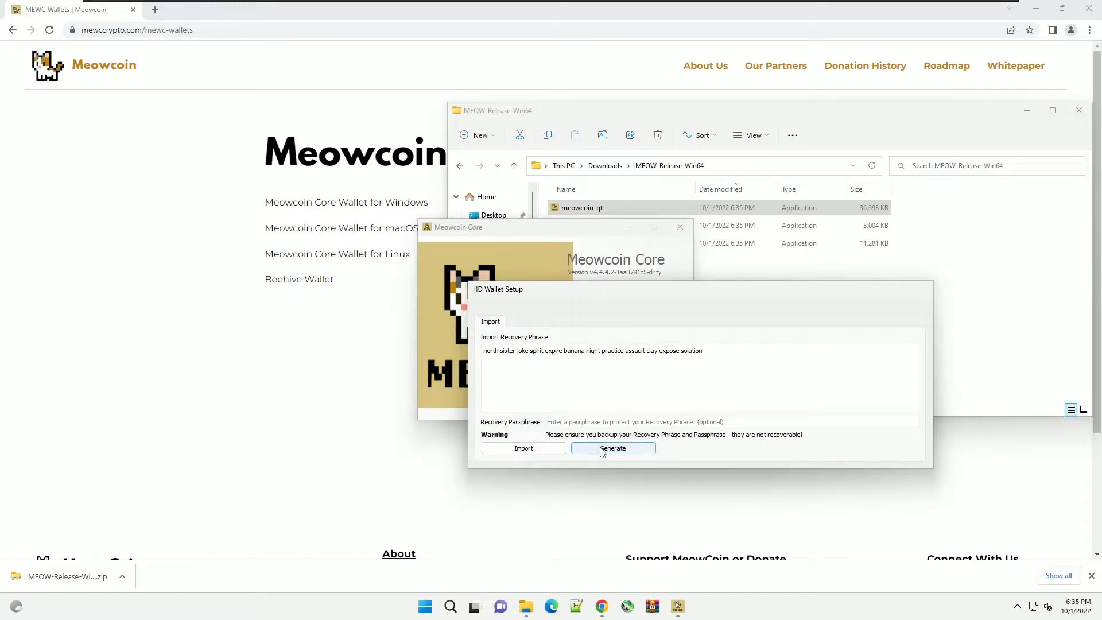
- Copy the generated recovery phrase from HD Wallet Setup
drag(704, 351, 422, 357)
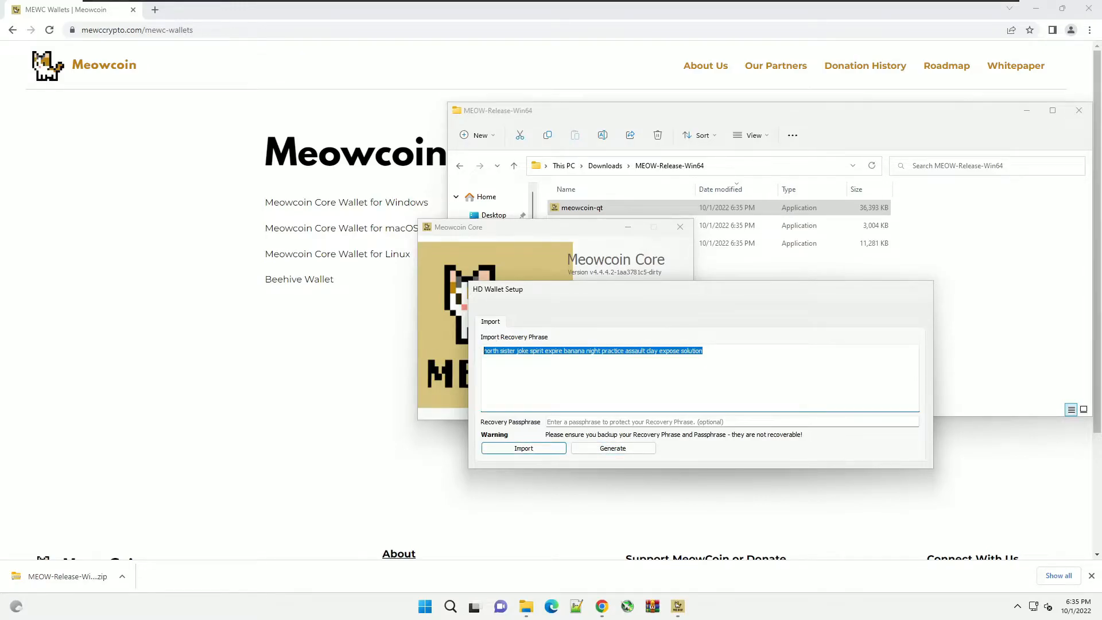
right_click(509, 351)
click(542, 402)
- Create a new text document named 'recover' in the release folder
click(818, 277)
right_click(696, 302)
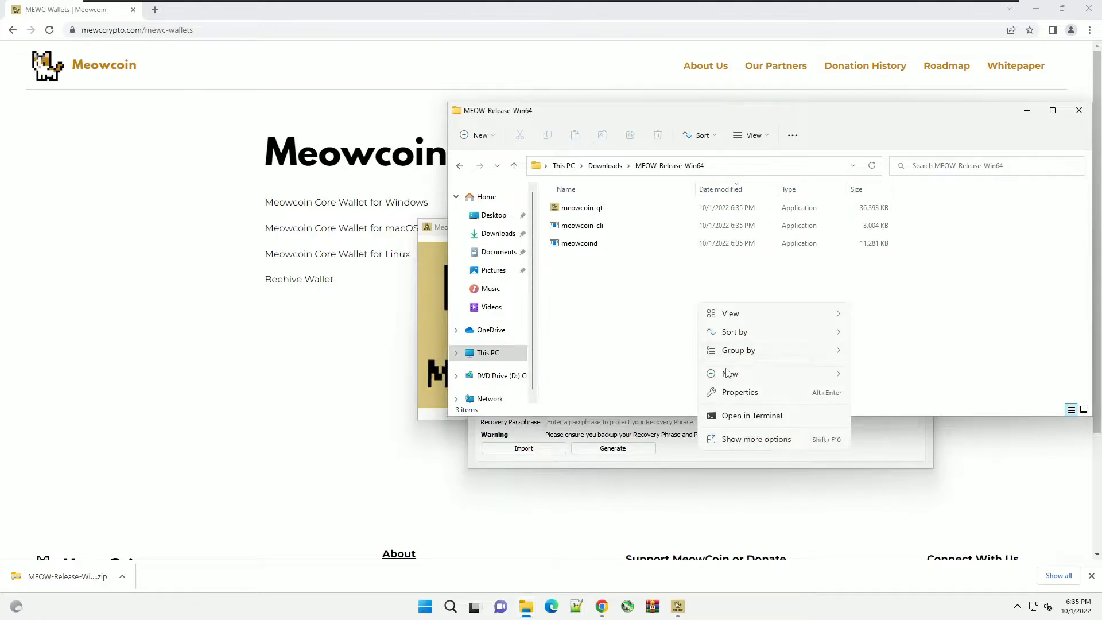
mouse_move(727, 373)
click(890, 450)
text(recover)
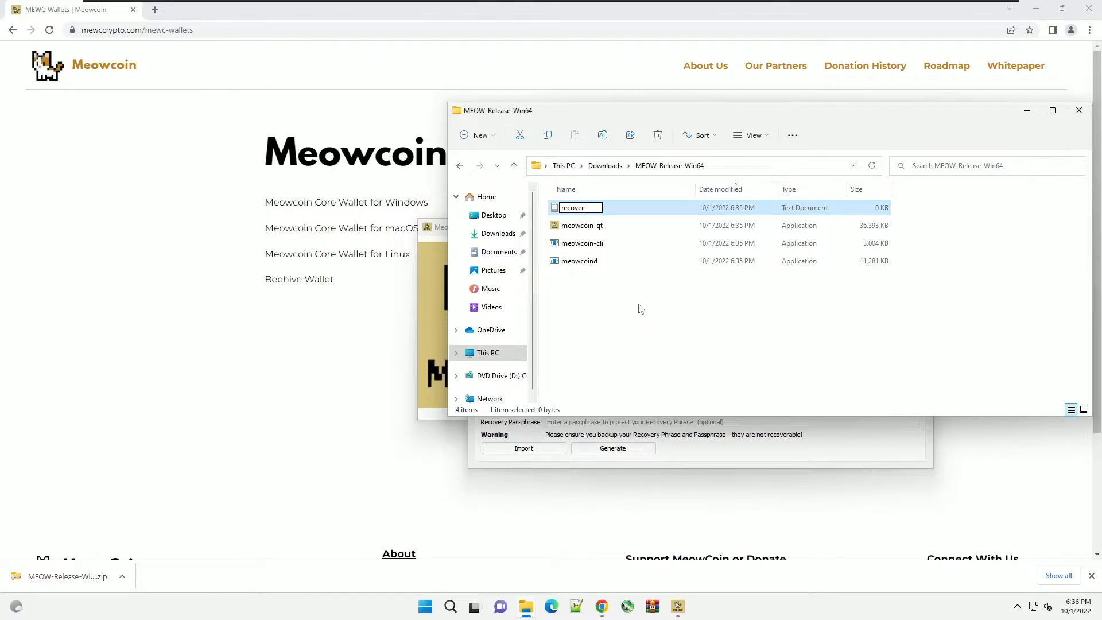
key(Return)
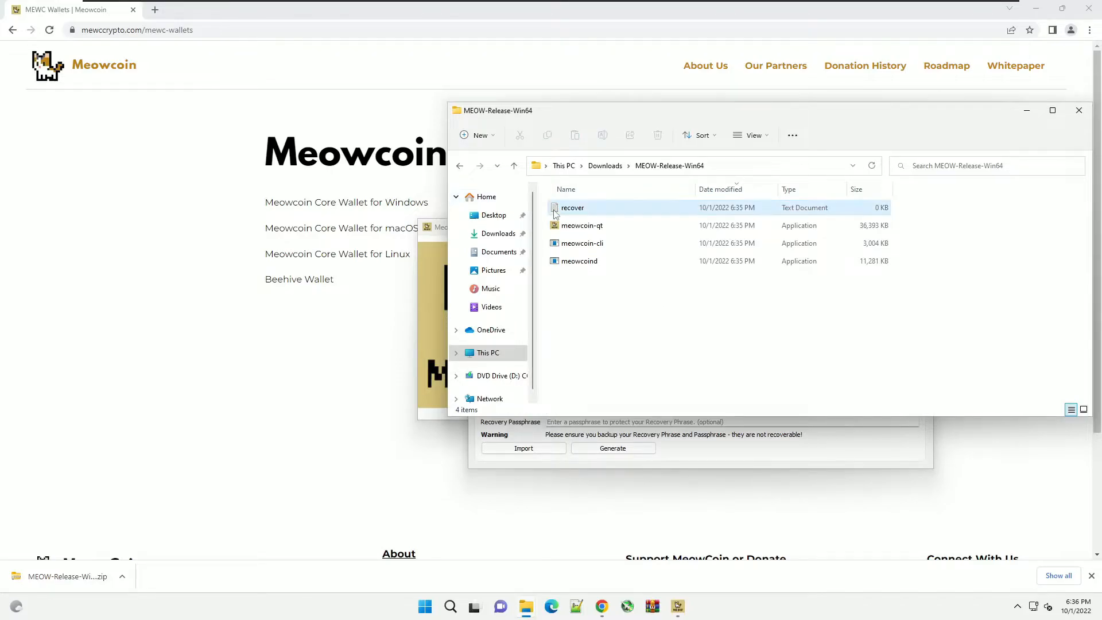
- Paste the recovery phrase into recover, save it, and return to HD Wallet Setup
key(Return)
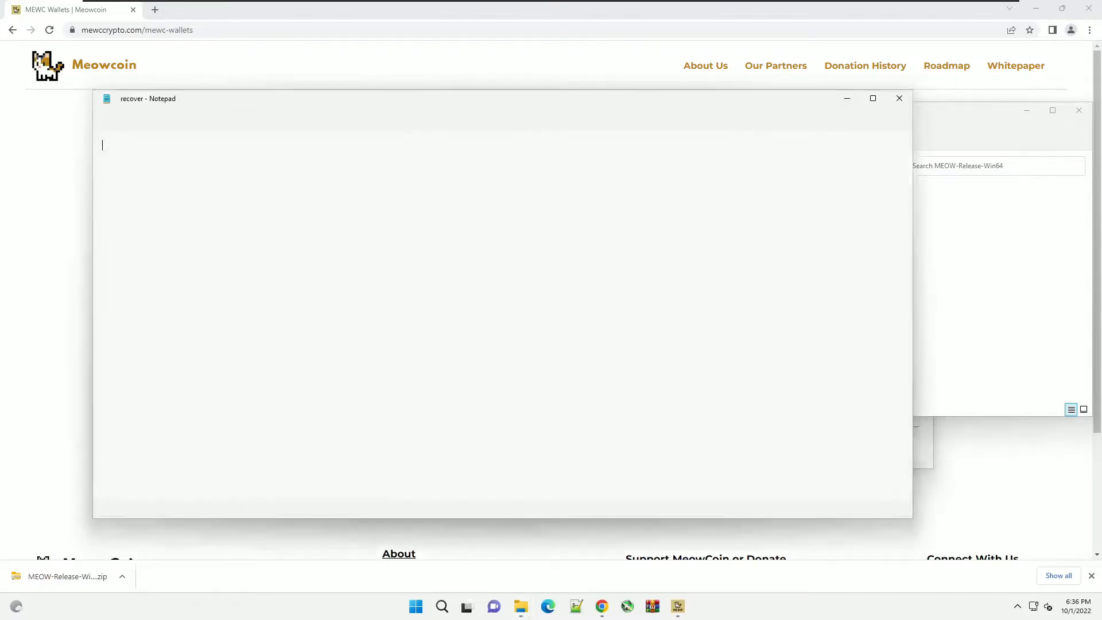
key(ctrl+v)
key(ctrl+s)
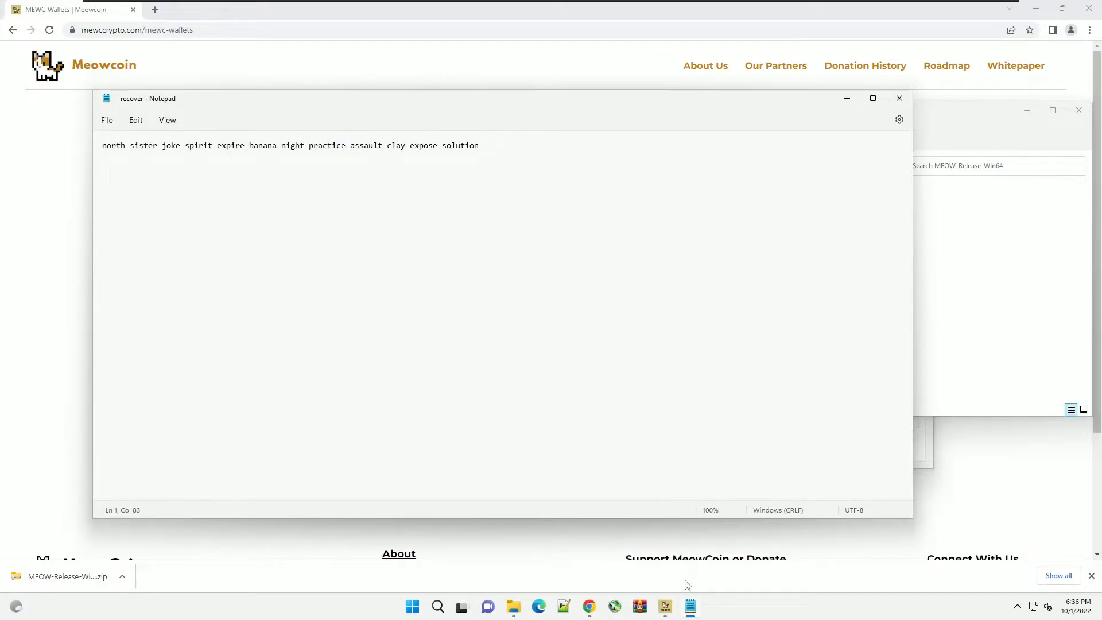
click(690, 606)
click(665, 606)
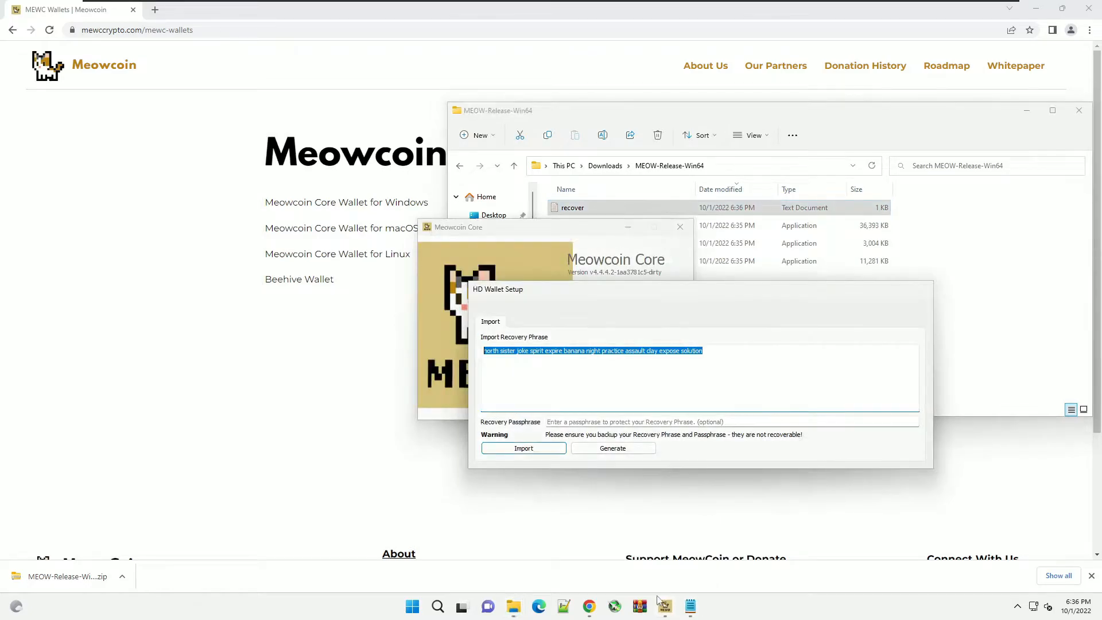
- Import the phrase and encrypt the wallet with a repeated passphrase, acknowledging the success message
click(542, 449)
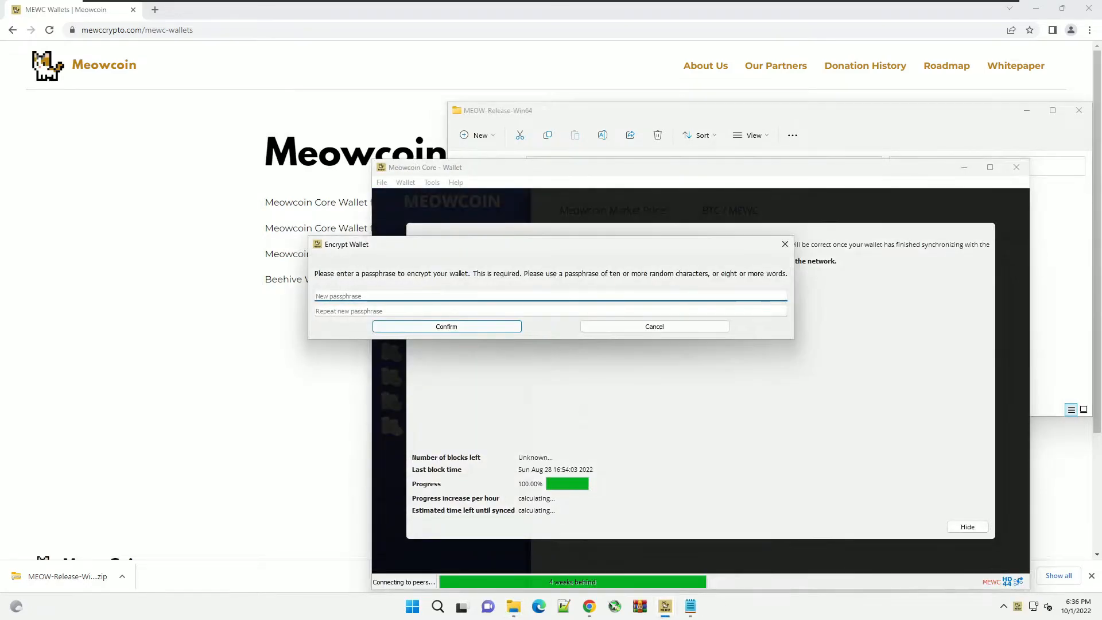
text(********)
key(Tab)
text(*********)
key(BackSpace)
key(BackSpace)
key(BackSpace)
key(BackSpace)
key(BackSpace)
key(BackSpace)
key(BackSpace)
key(BackSpace)
key(BackSpace)
text(********)
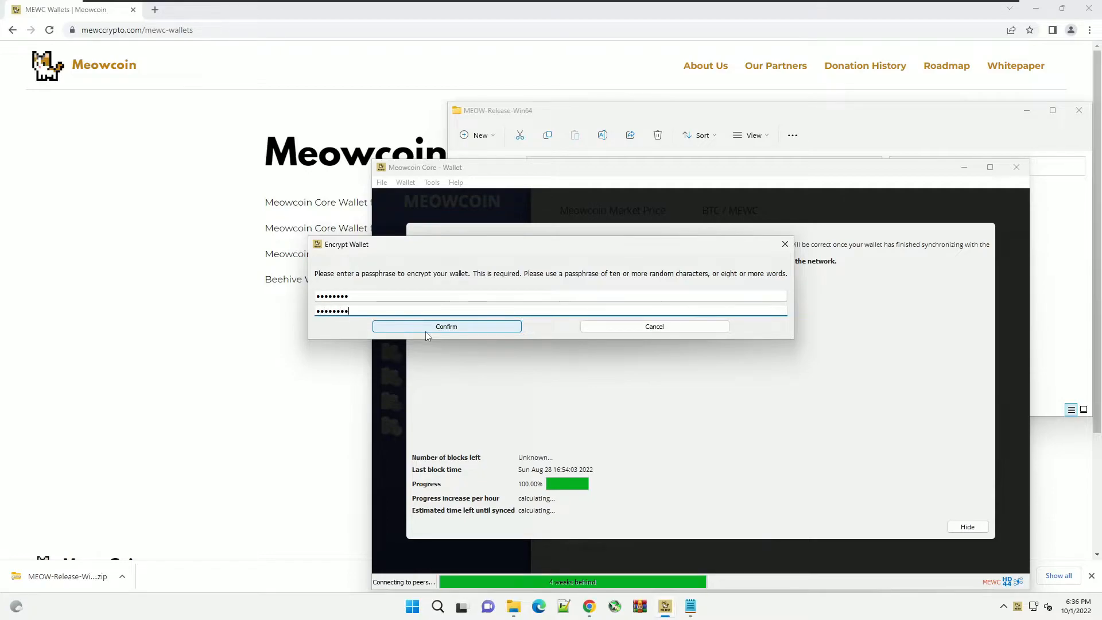
click(423, 327)
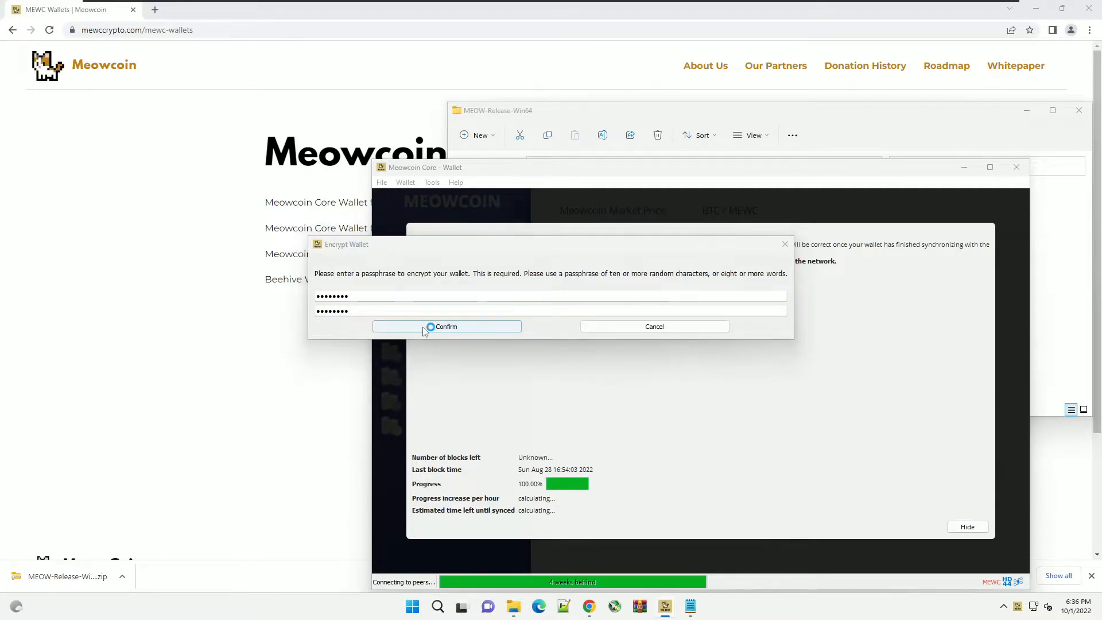
click(655, 308)
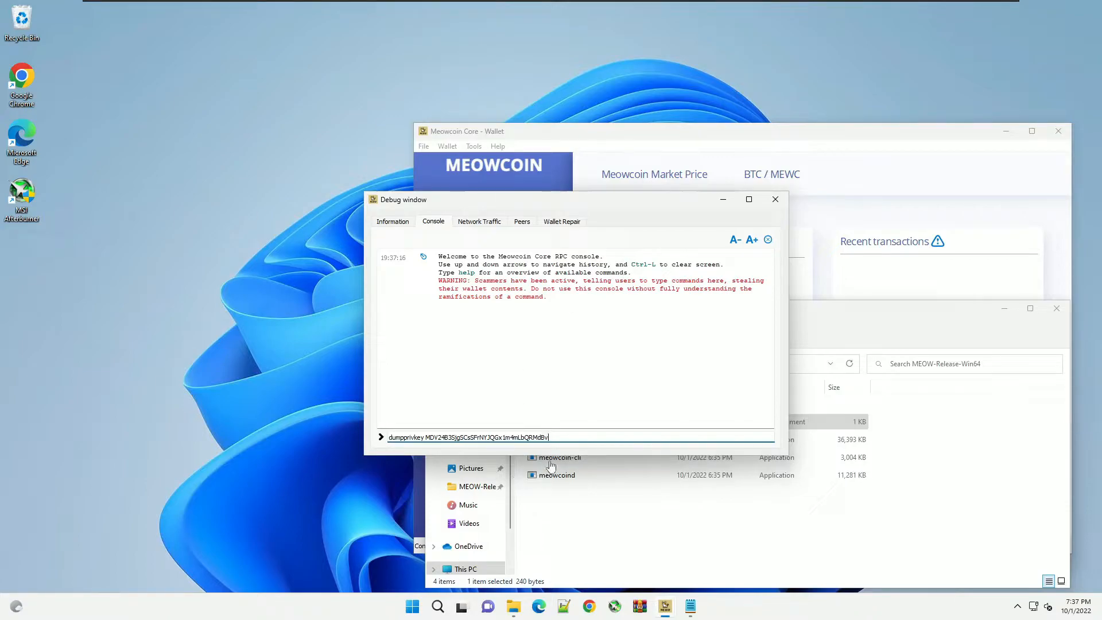
- Run dumpprivkey, then unlock the wallet for 600 seconds using walletpassphrase with the wallet password
key(Return)
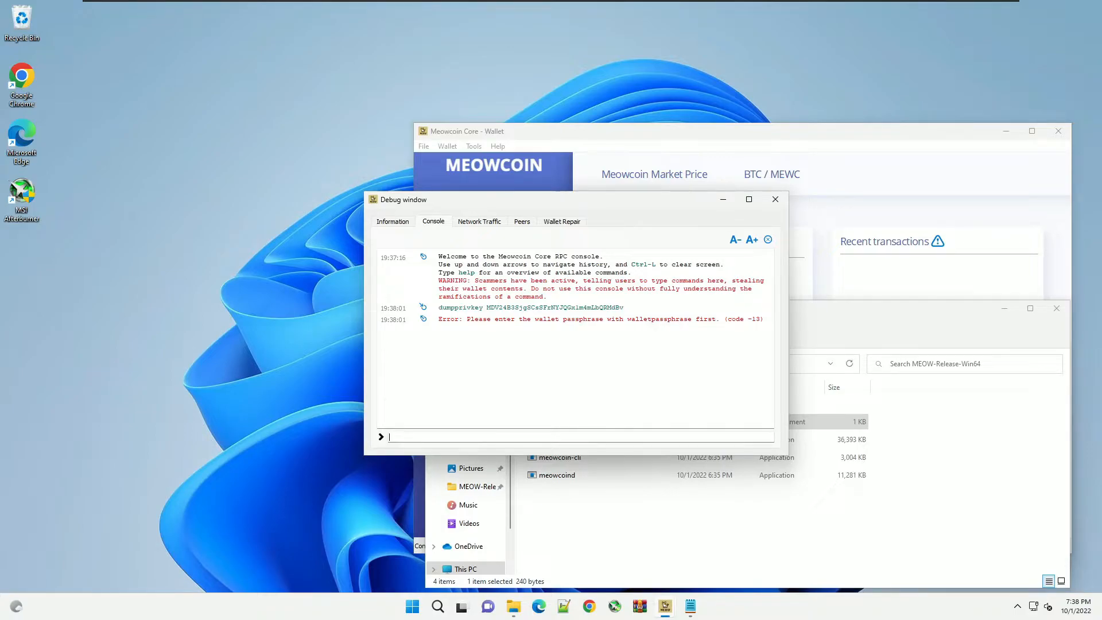
text(wall)
key(Down)
key(Down)
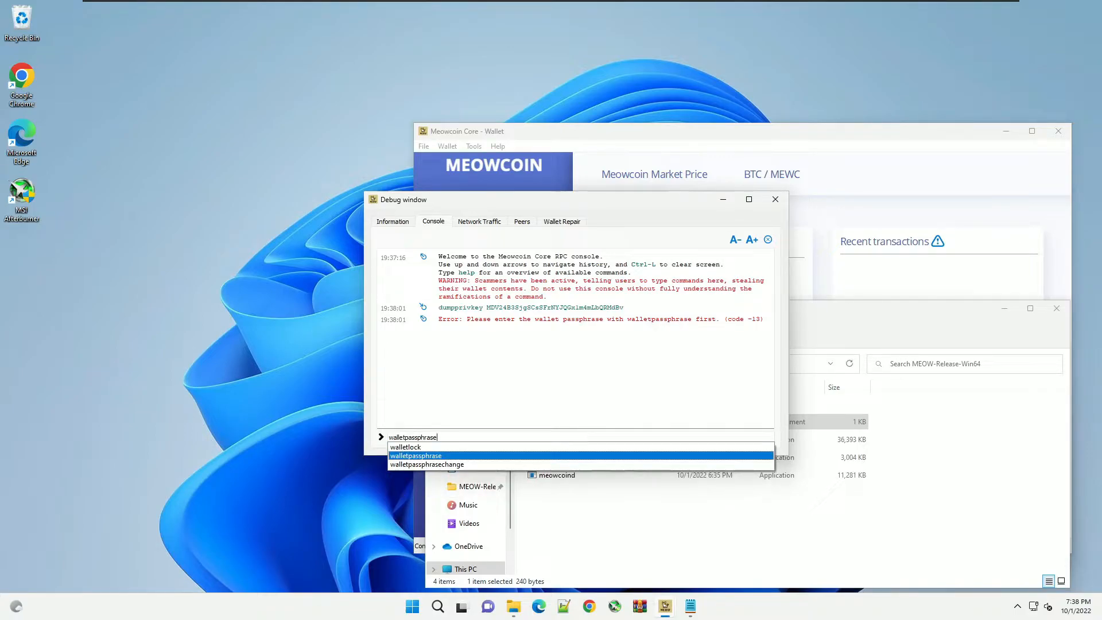
key(Tab)
click(438, 438)
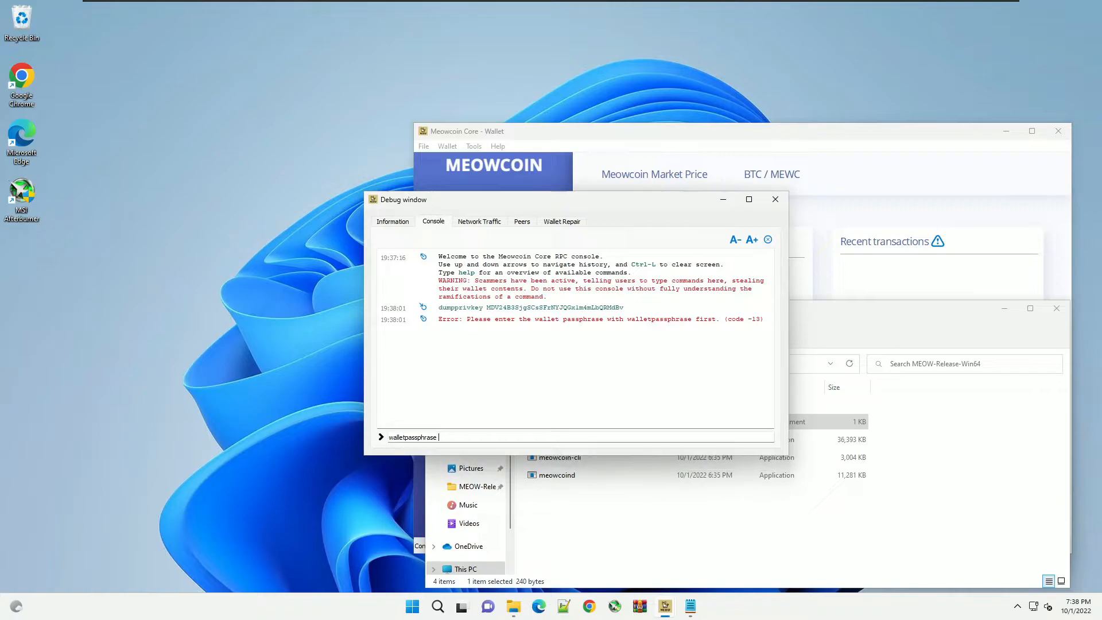
text(password 600)
key(Return)
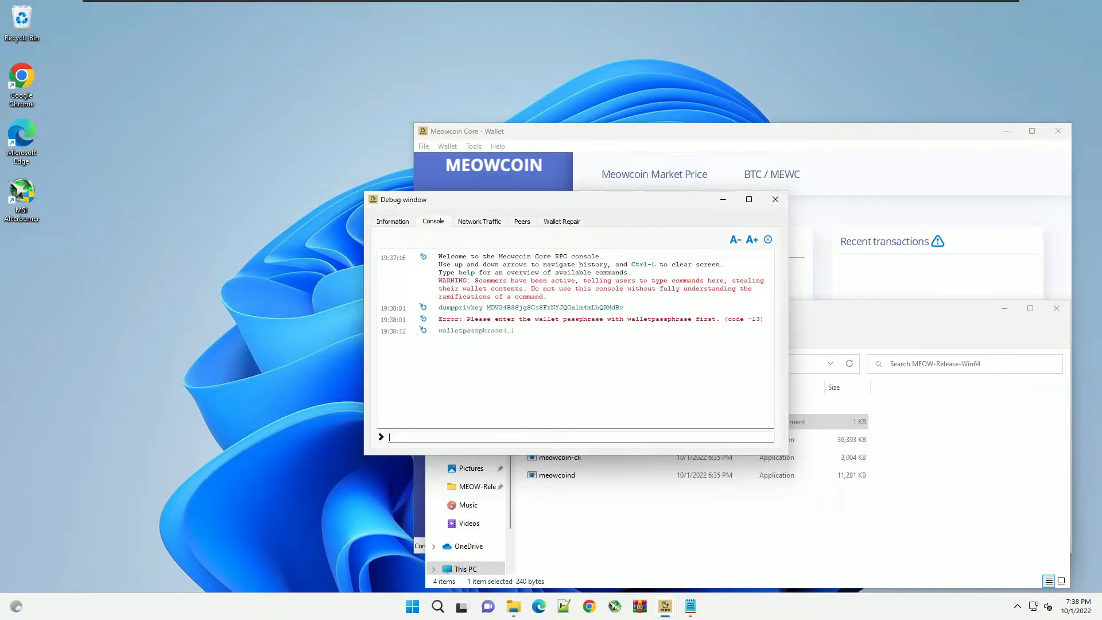
- Rerun dumpprivkey to print the address's private key and return to the recover notes
key(Up)
key(Up)
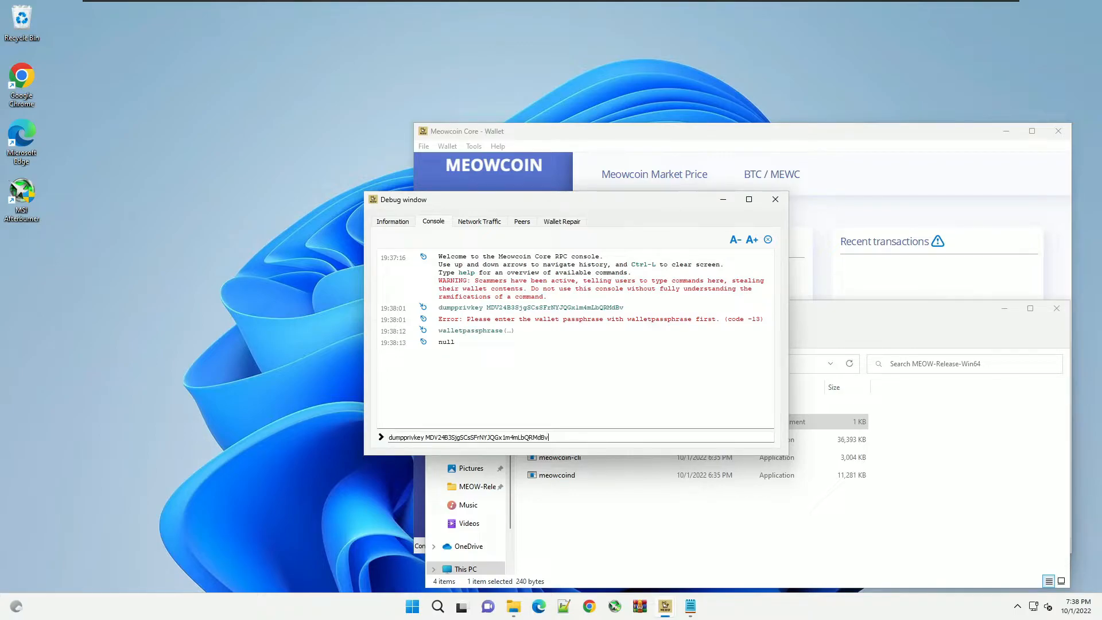
key(Return)
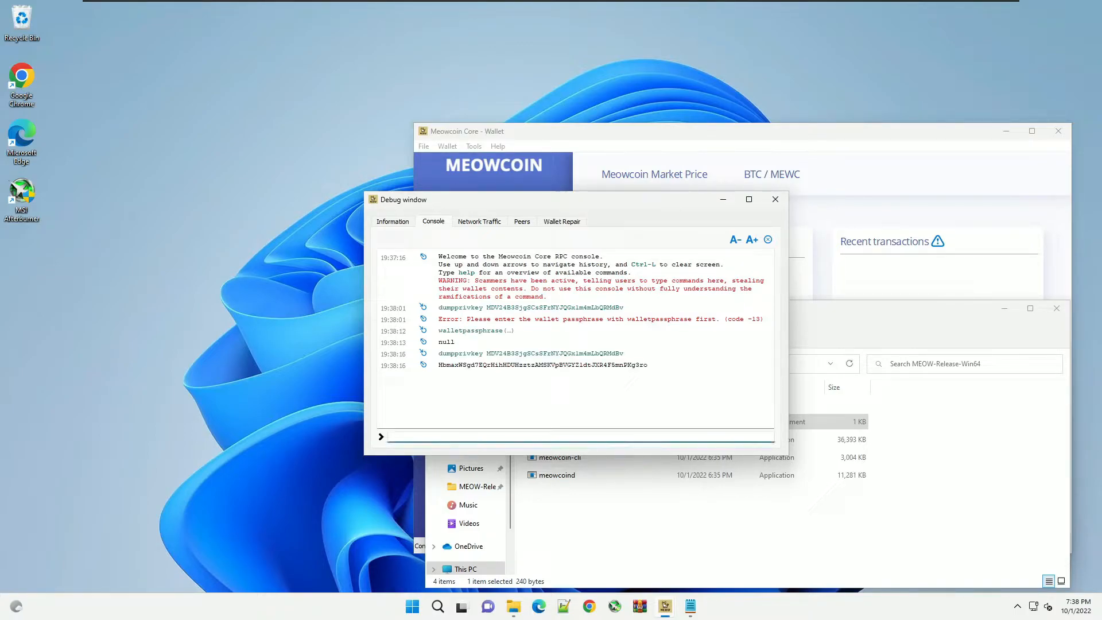
click(690, 609)
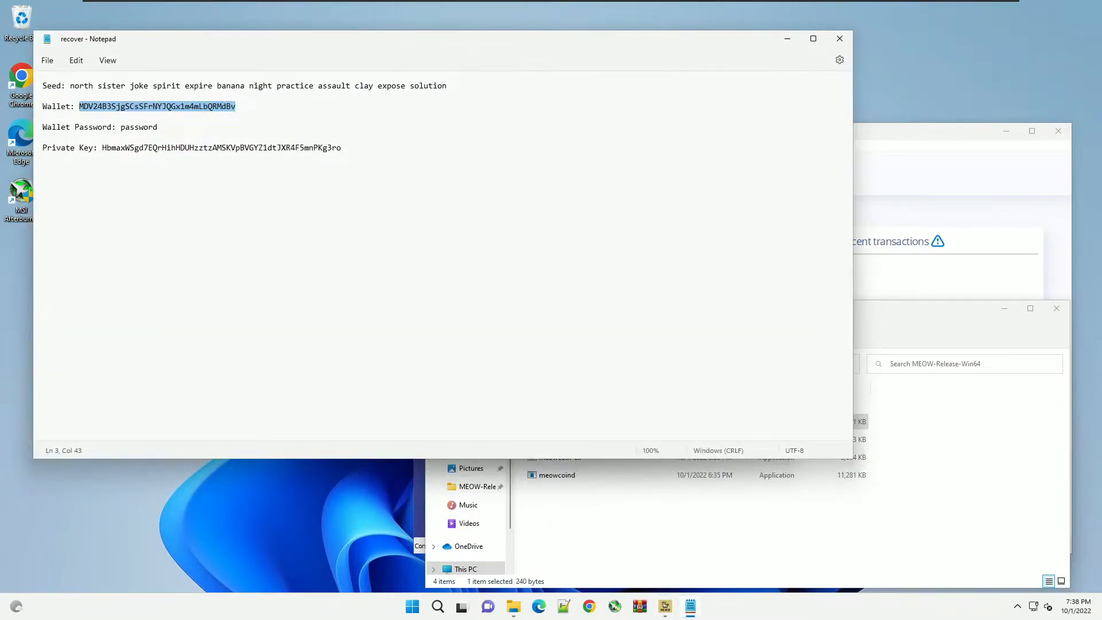
- Review the recover notes, then relaunch meowcoin-qt from the release folder
click(43, 189)
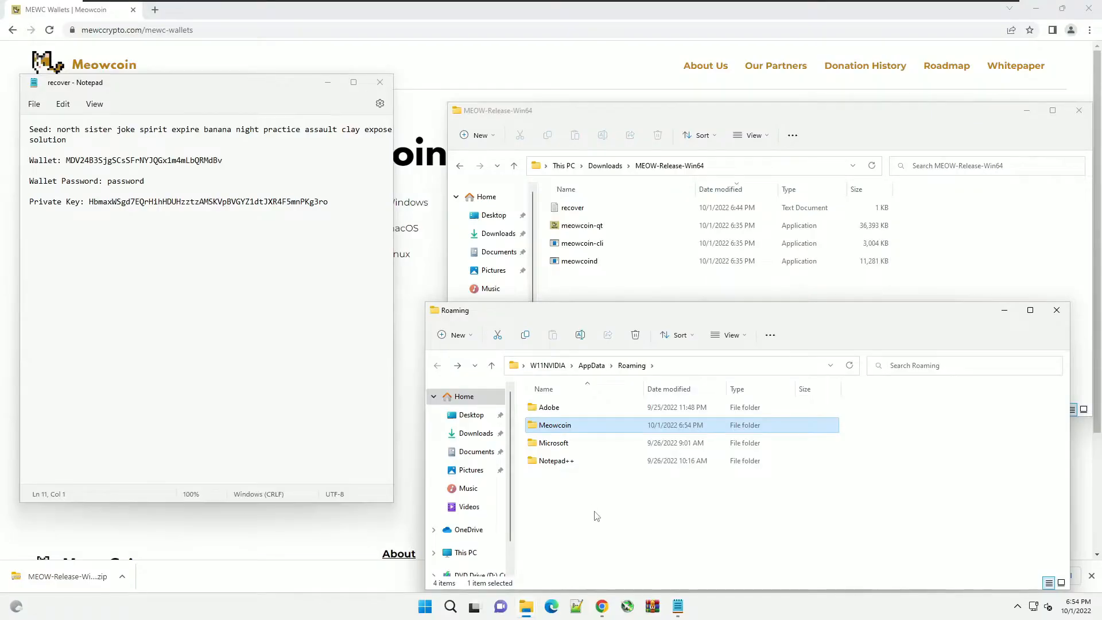
click(596, 511)
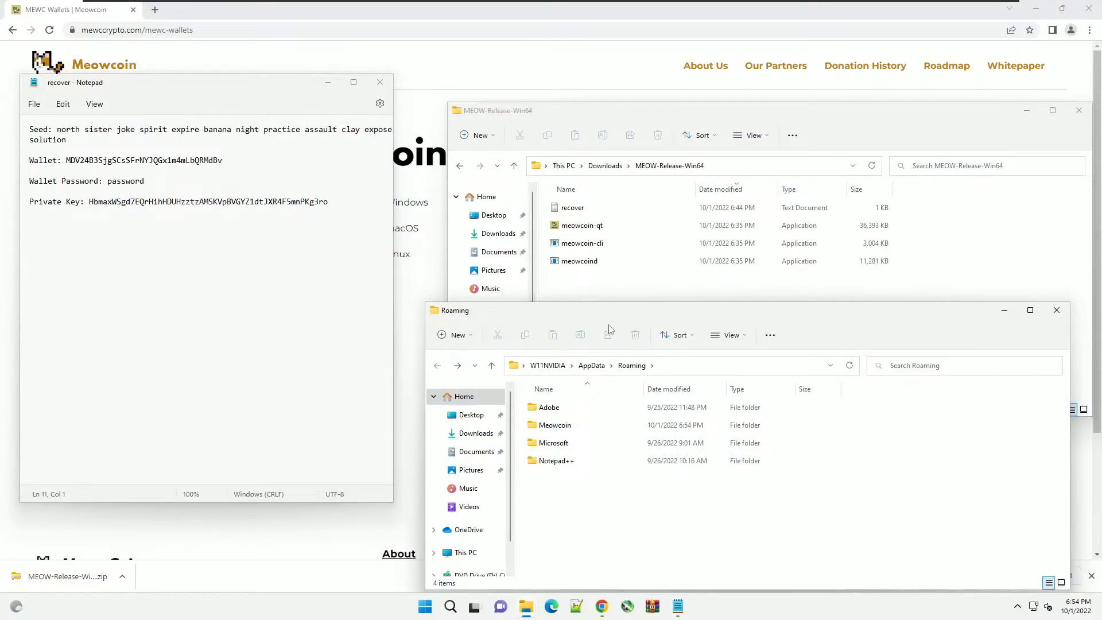
click(571, 231)
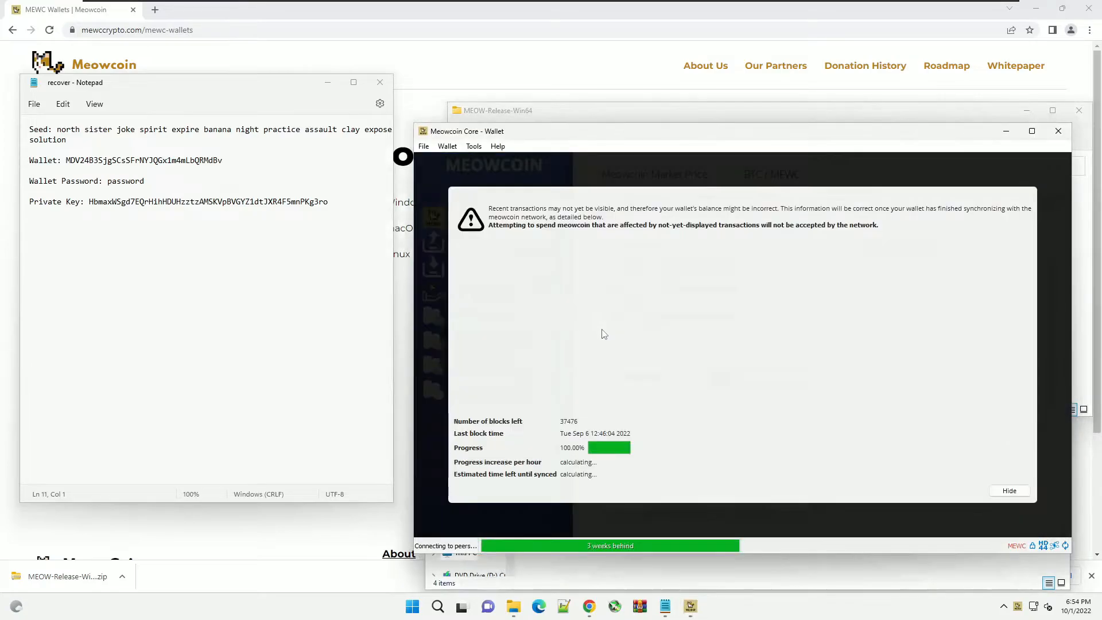
- Hide the sync notice and save a Wallet > Backup Wallet copy as meowbaby.dat in Documents
click(1008, 490)
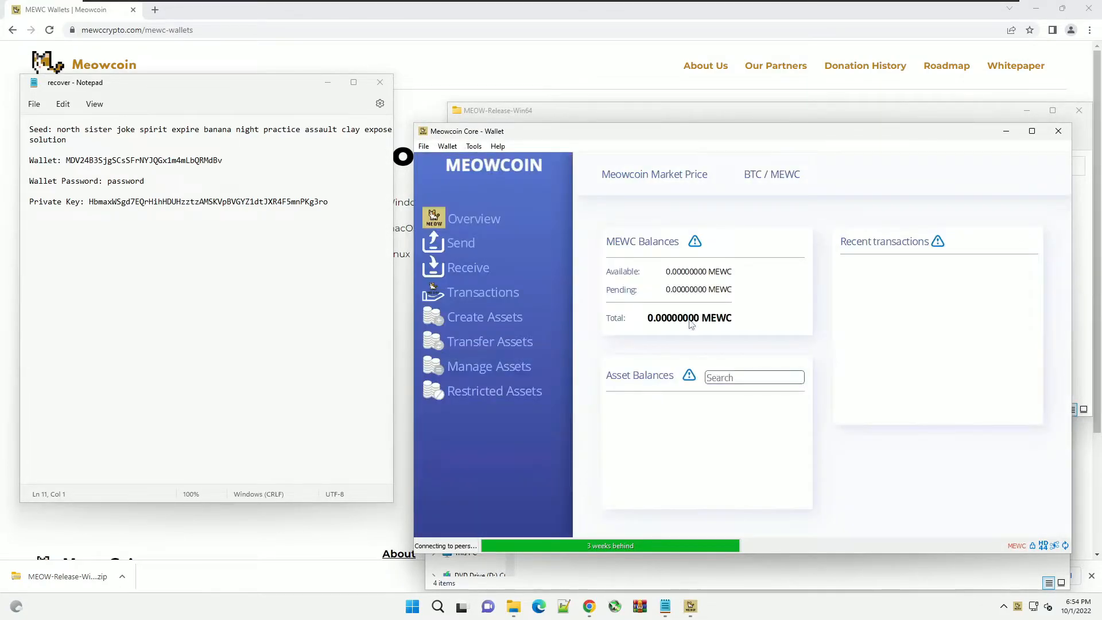
click(445, 147)
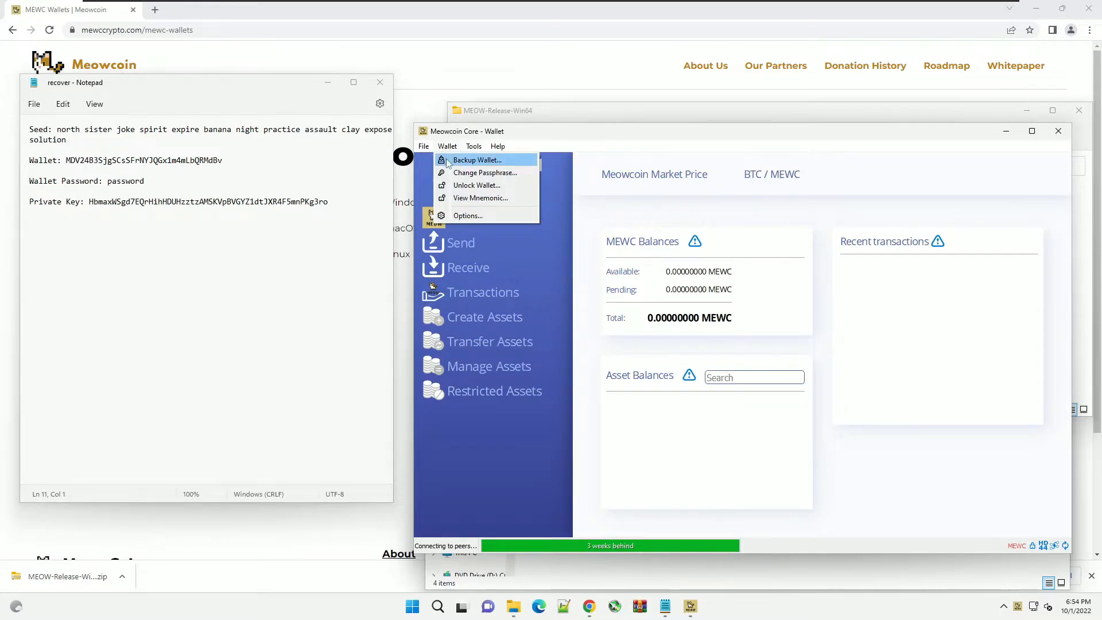
mouse_move(424, 150)
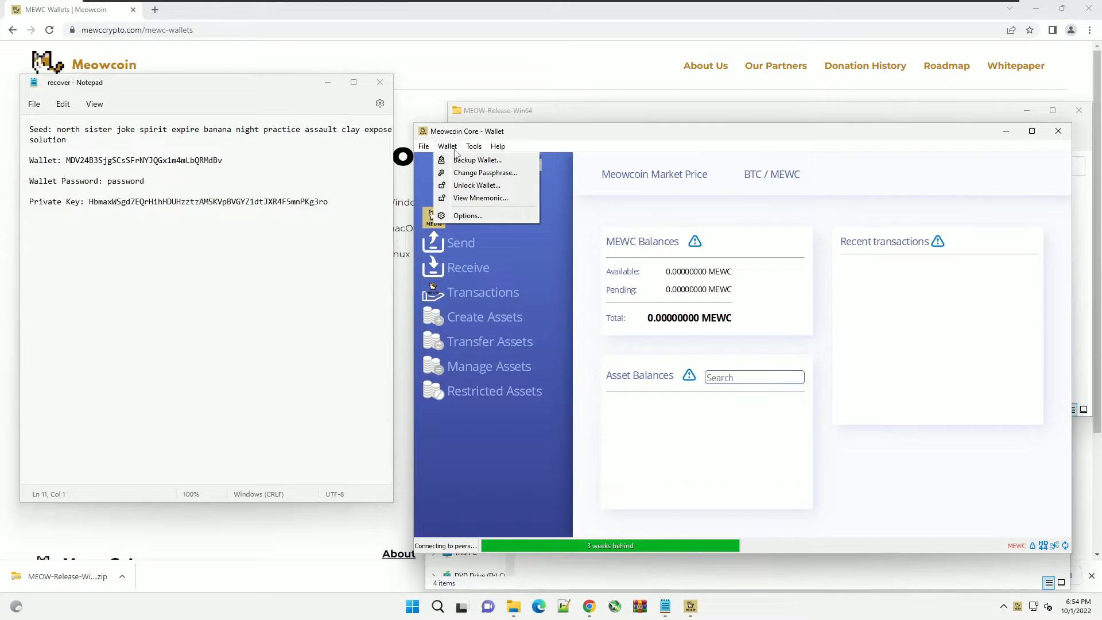
click(474, 161)
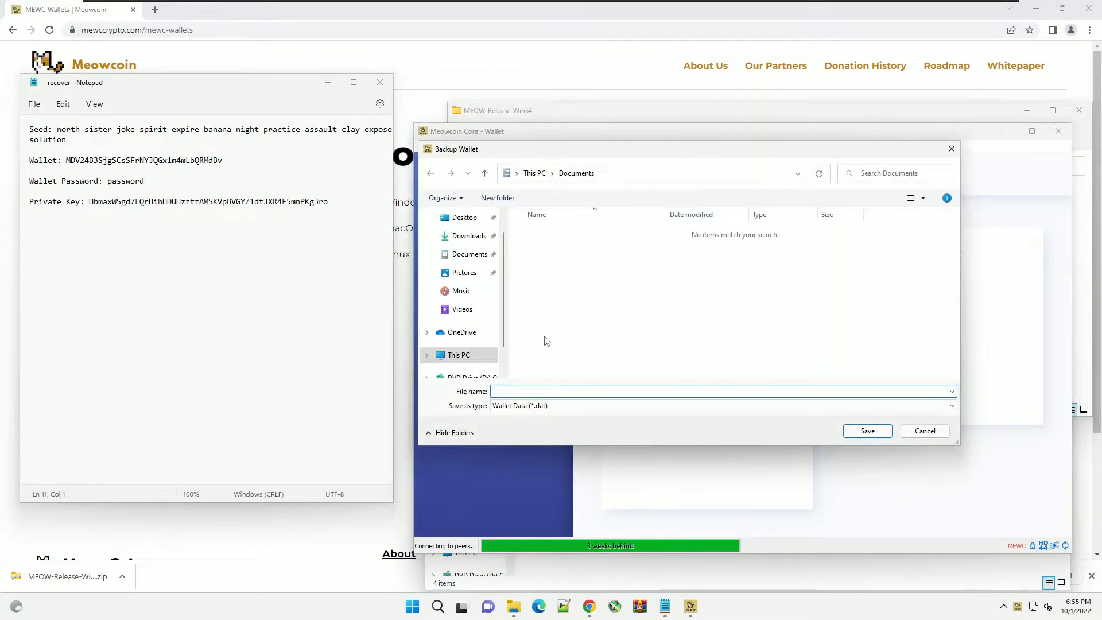
text(meowbaby)
click(881, 434)
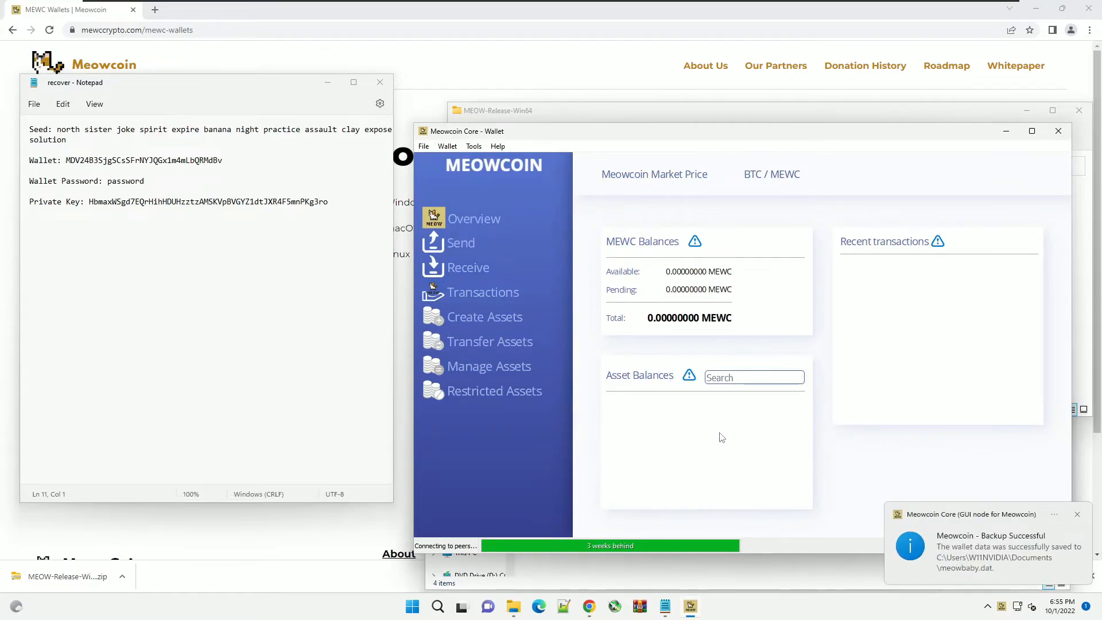
- Close Meowcoin Core and open the Meowcoin folder in AppData Roaming
click(1059, 132)
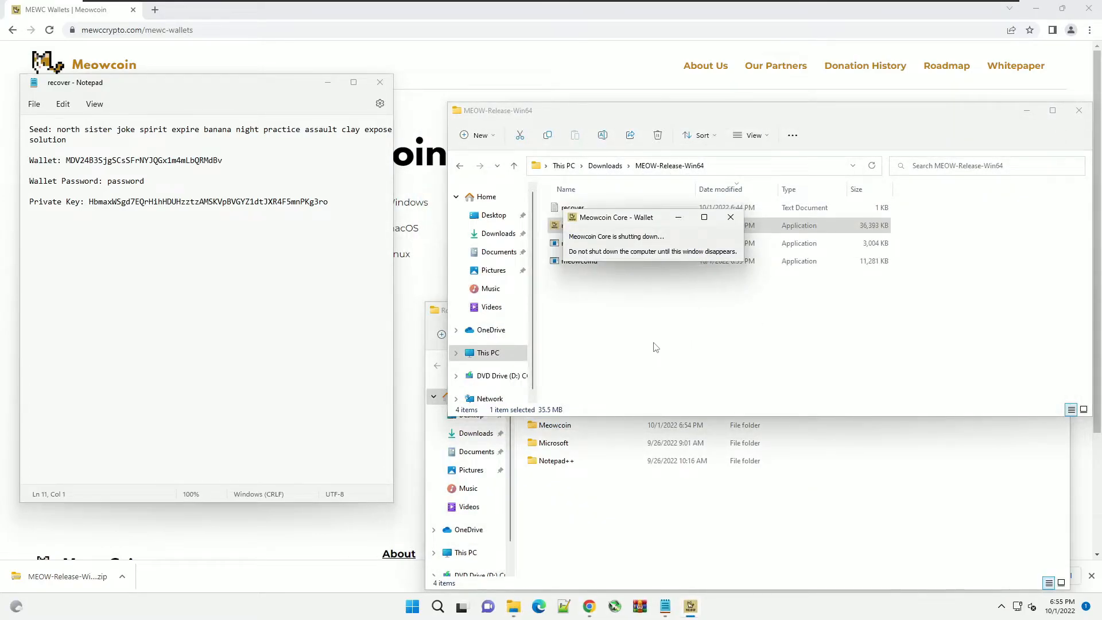
click(583, 504)
double_click(553, 425)
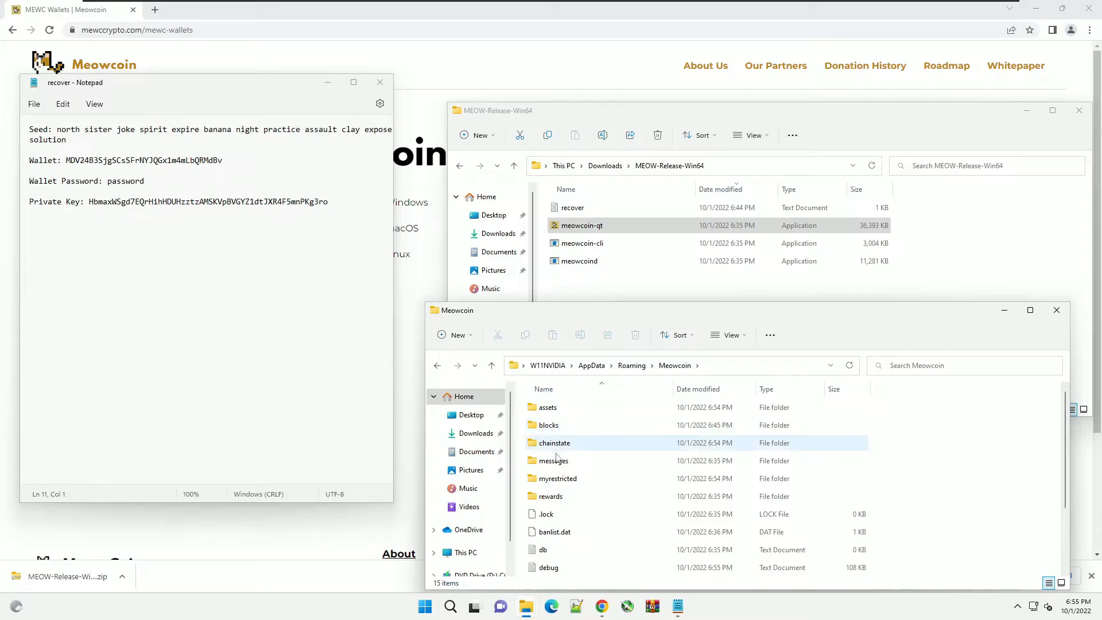
- Delete wallet.dat from the Meowcoin data folder
scroll(562, 533, down, 5)
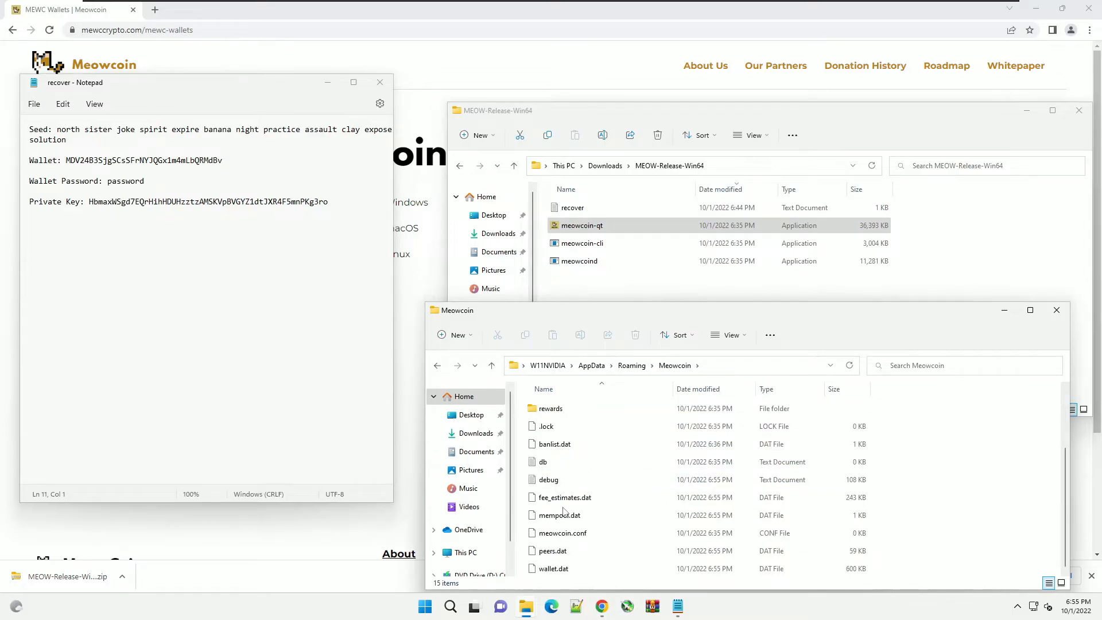
click(557, 570)
right_click(557, 571)
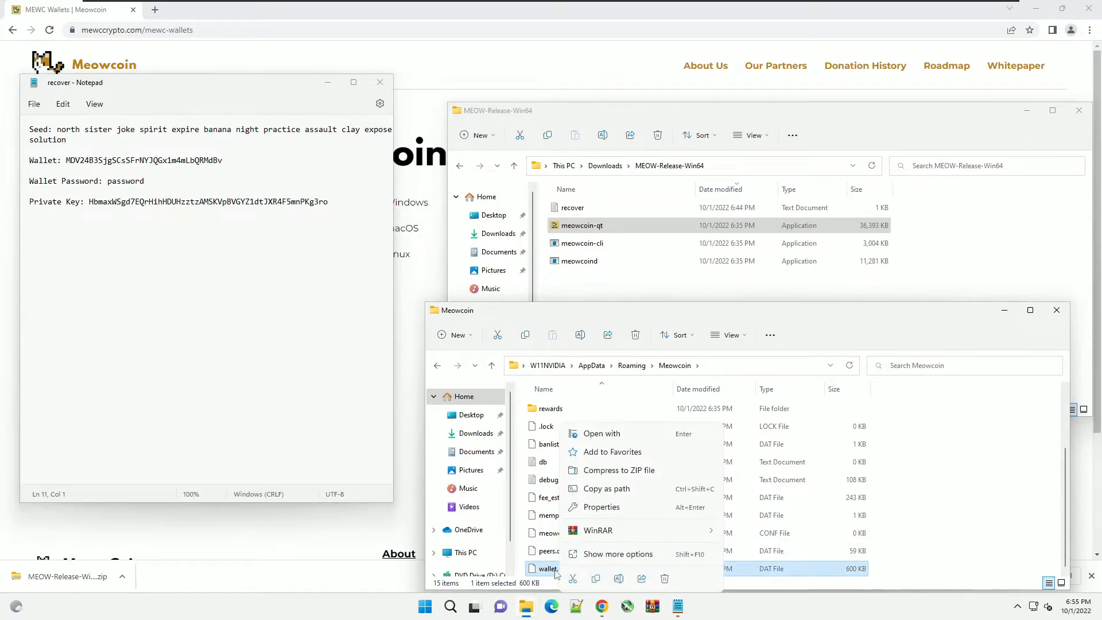
click(543, 571)
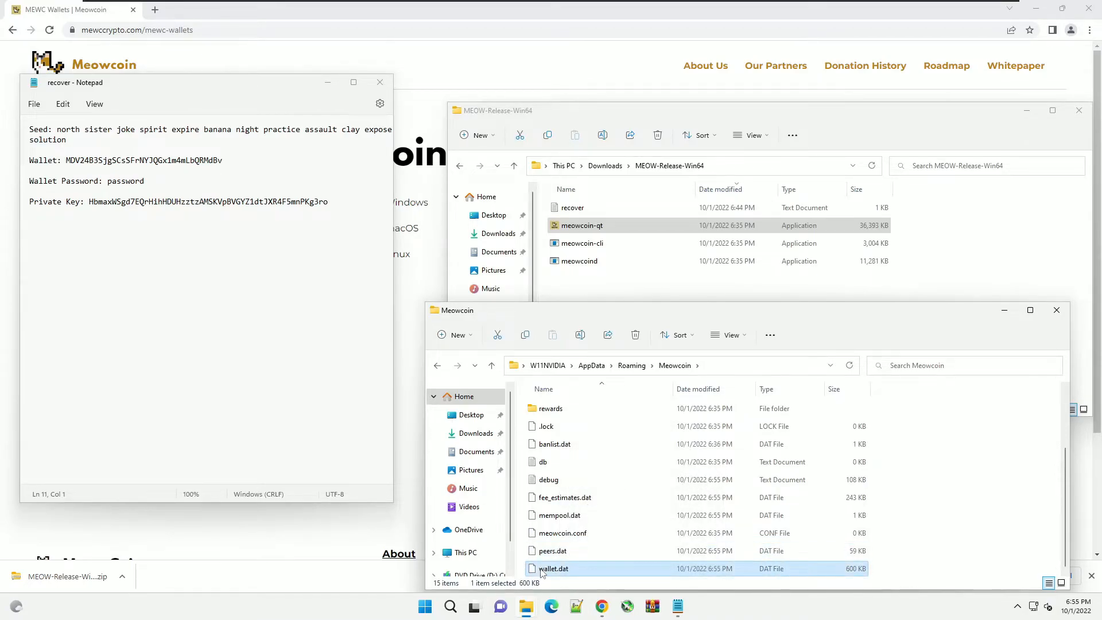
key(Delete)
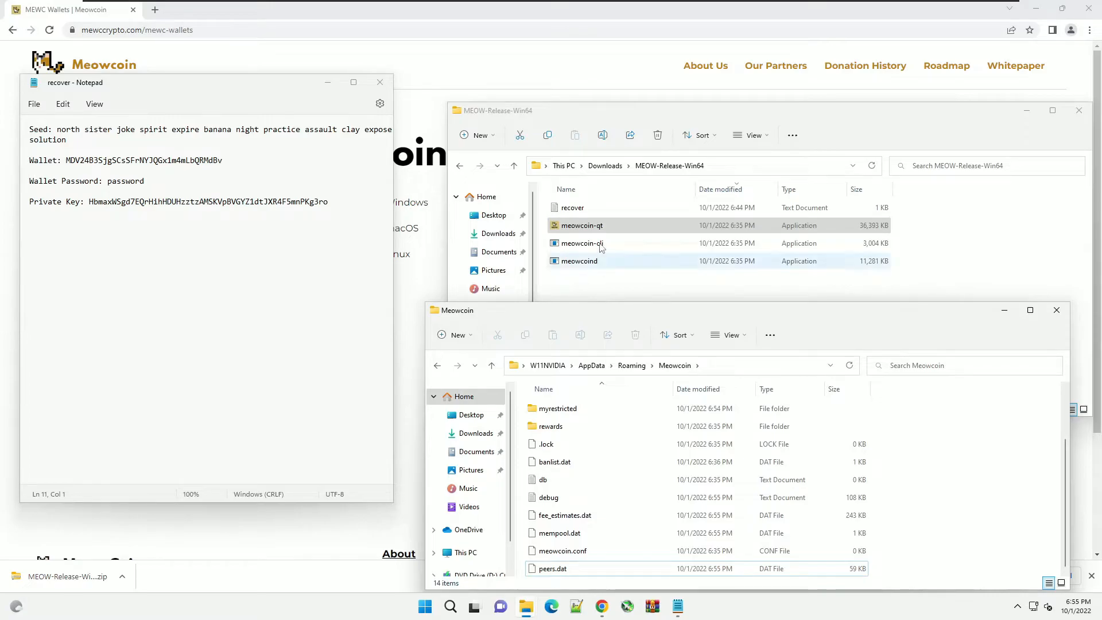
- Copy meowbaby.dat from Documents into the Meowcoin data folder
right_click(498, 249)
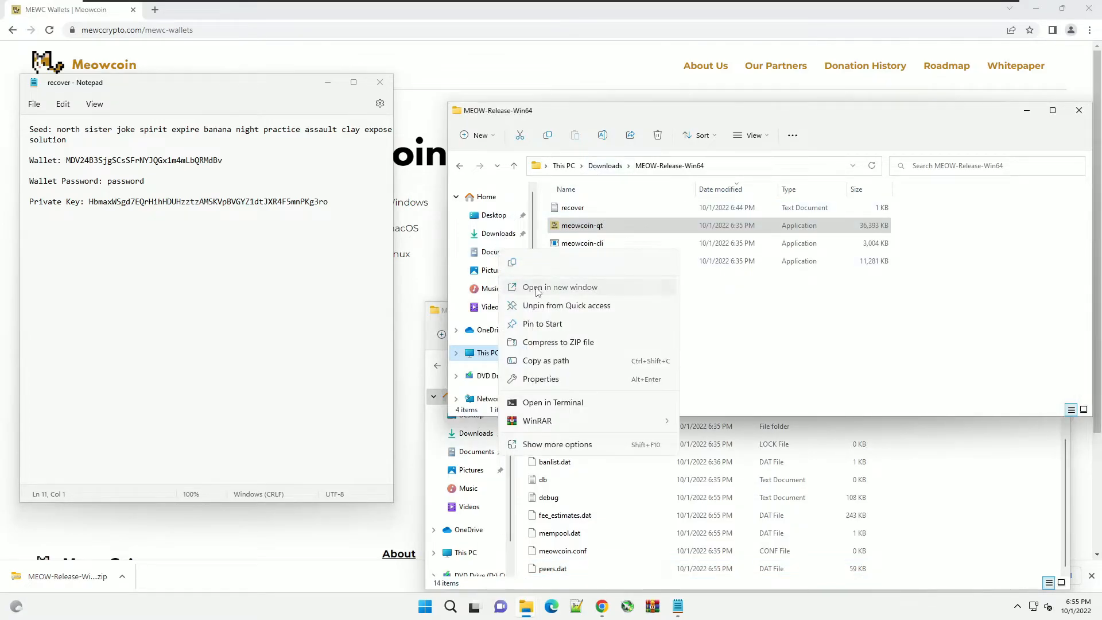
click(539, 288)
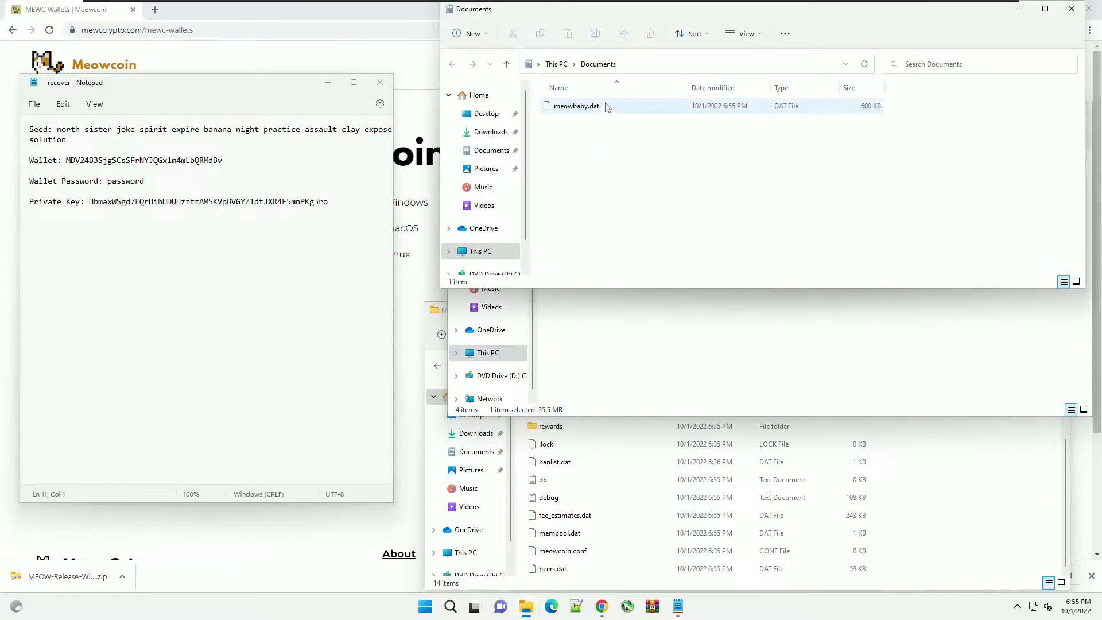
right_click(586, 112)
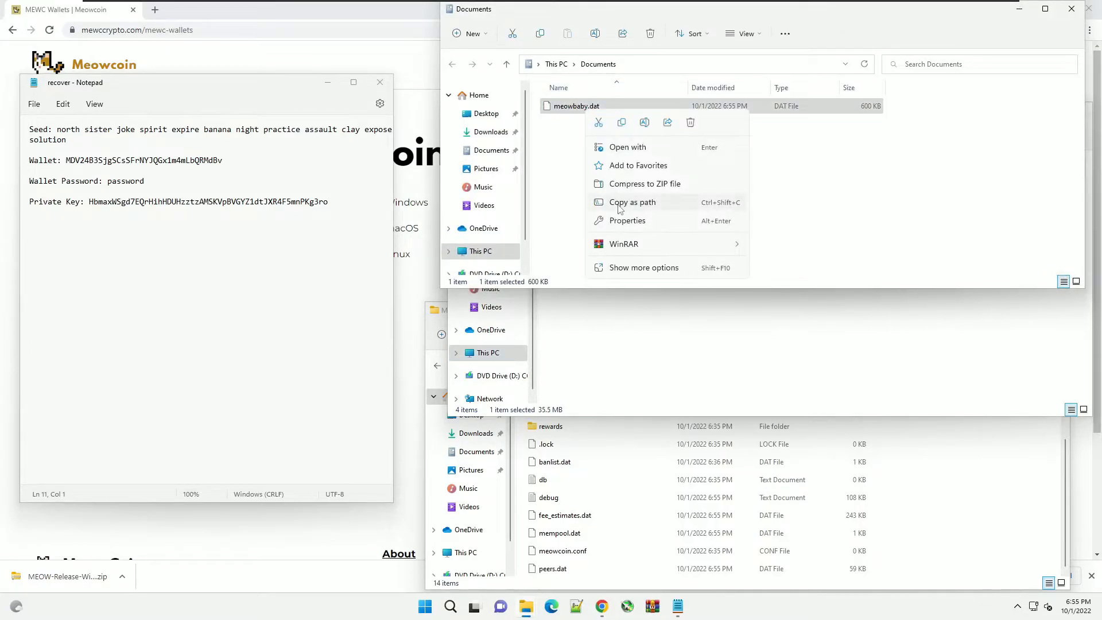
click(641, 269)
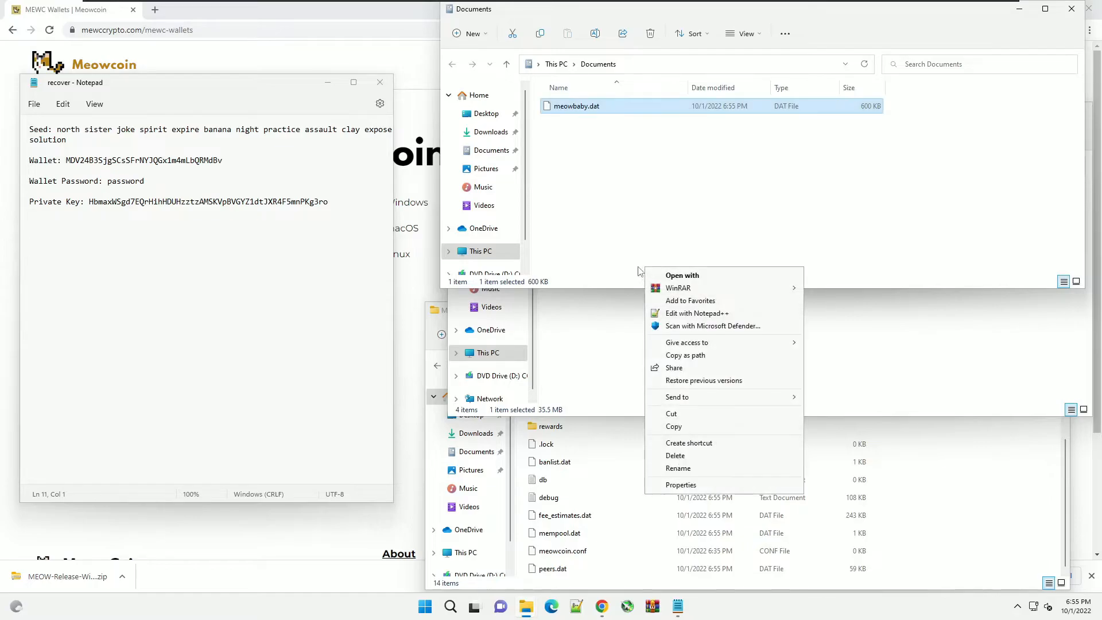
click(672, 425)
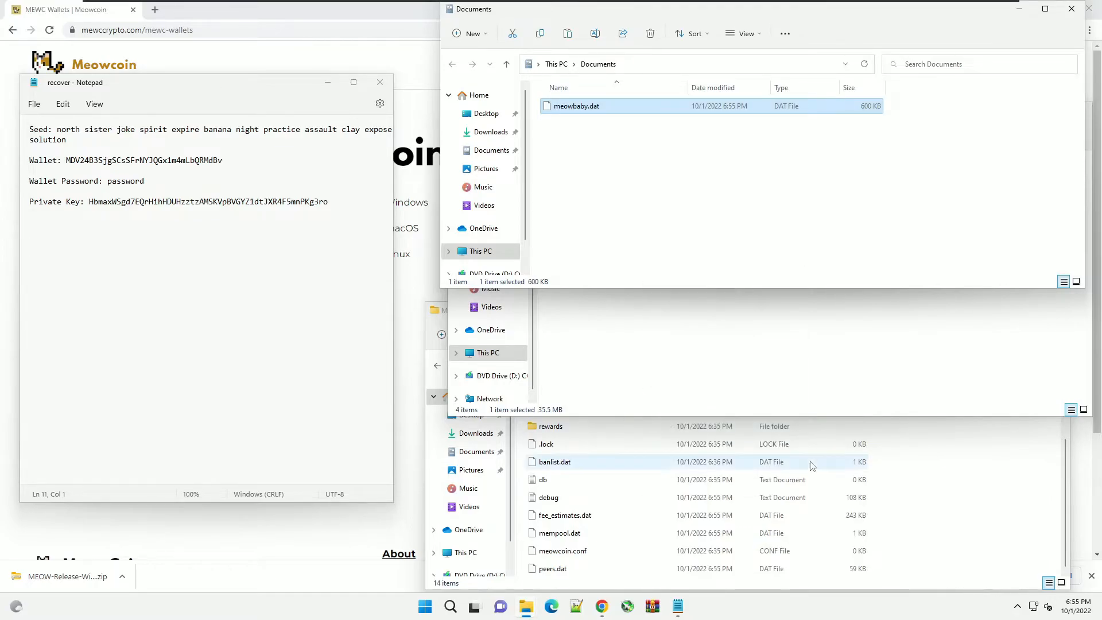
click(937, 509)
right_click(925, 528)
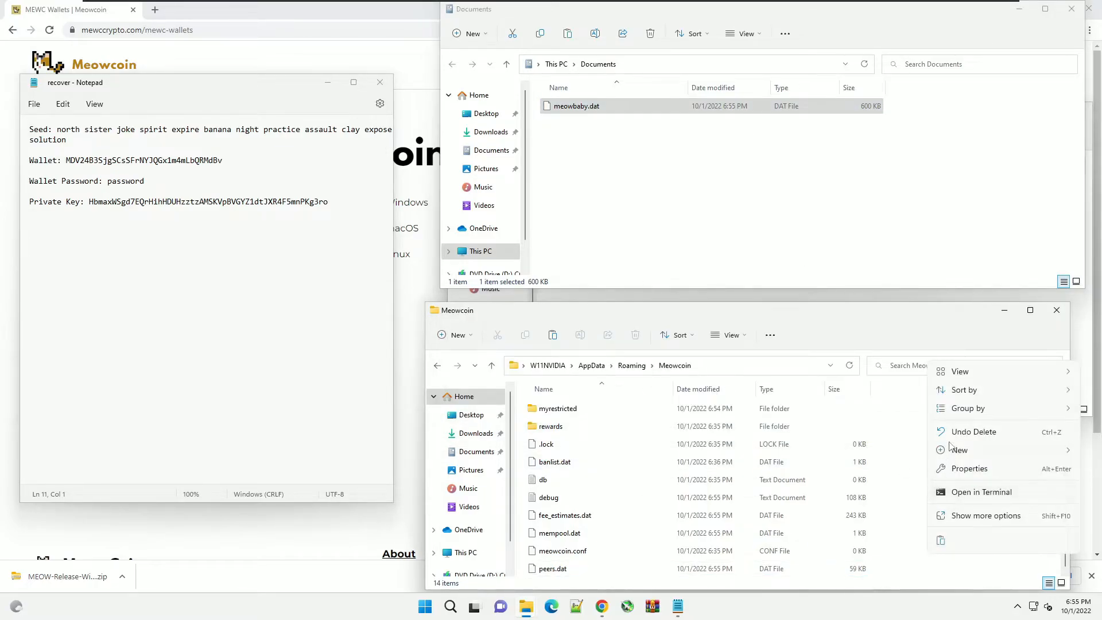
click(968, 526)
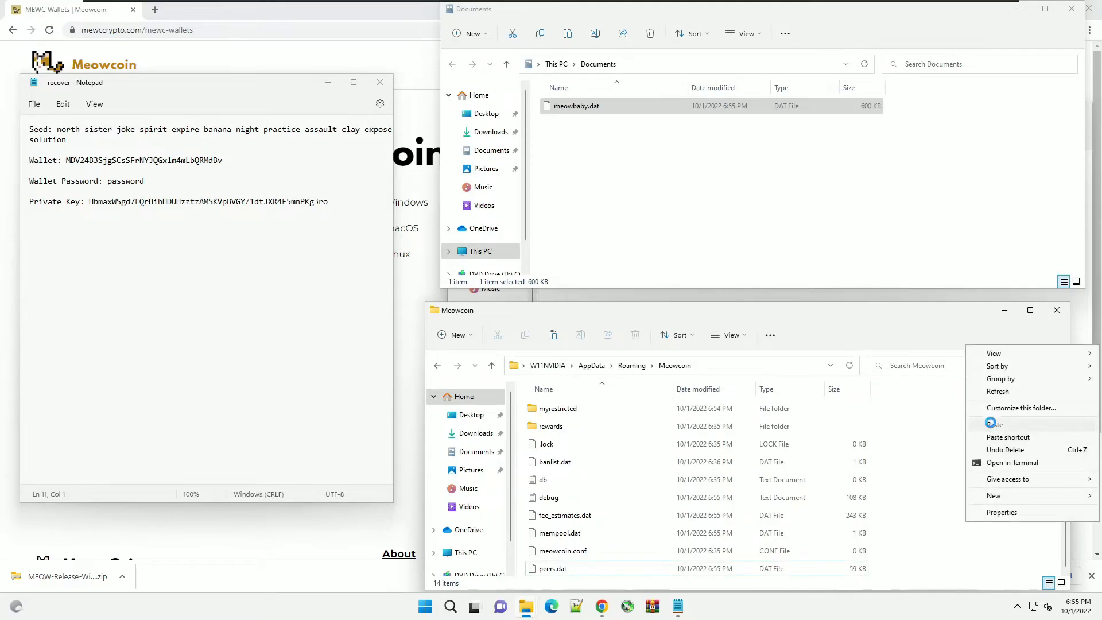
click(992, 425)
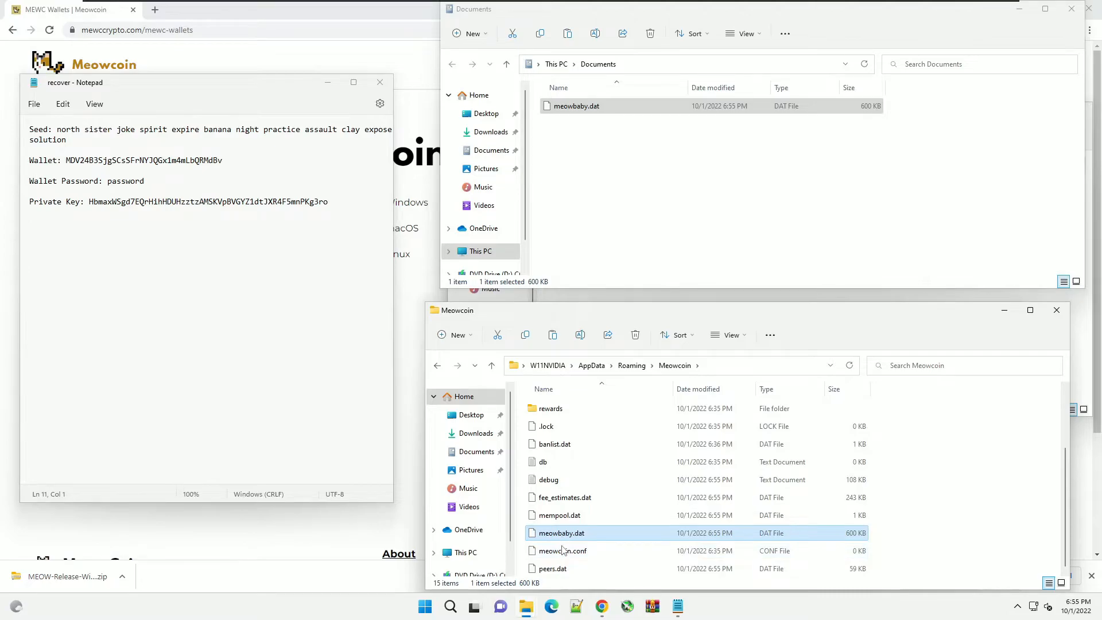
- Rename the pasted meowbaby.dat to wallet.dat
right_click(561, 533)
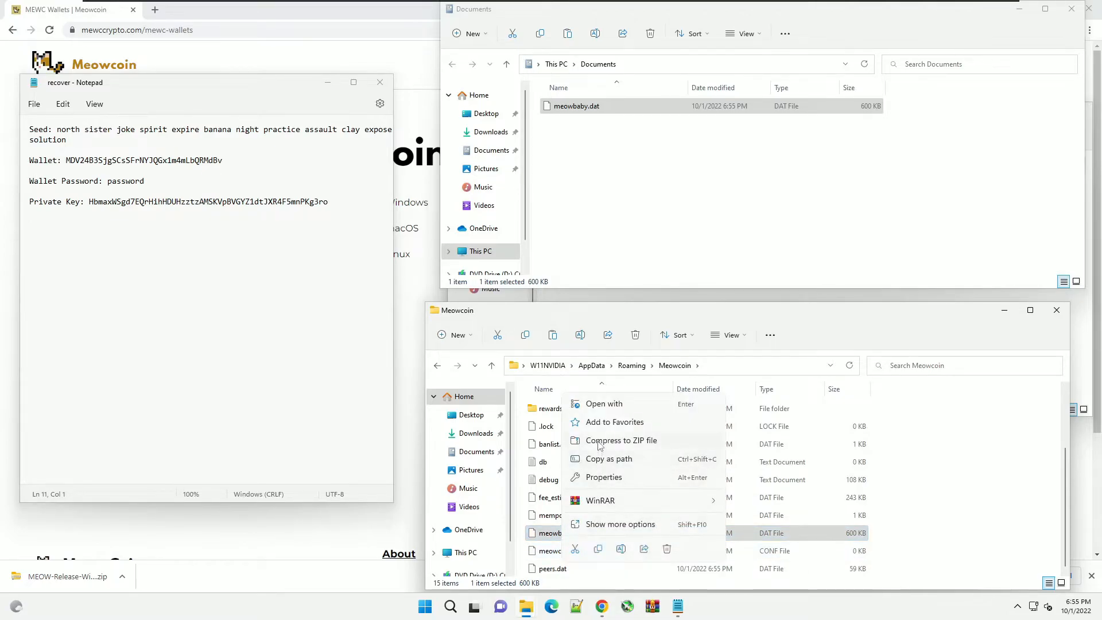
click(609, 524)
click(638, 501)
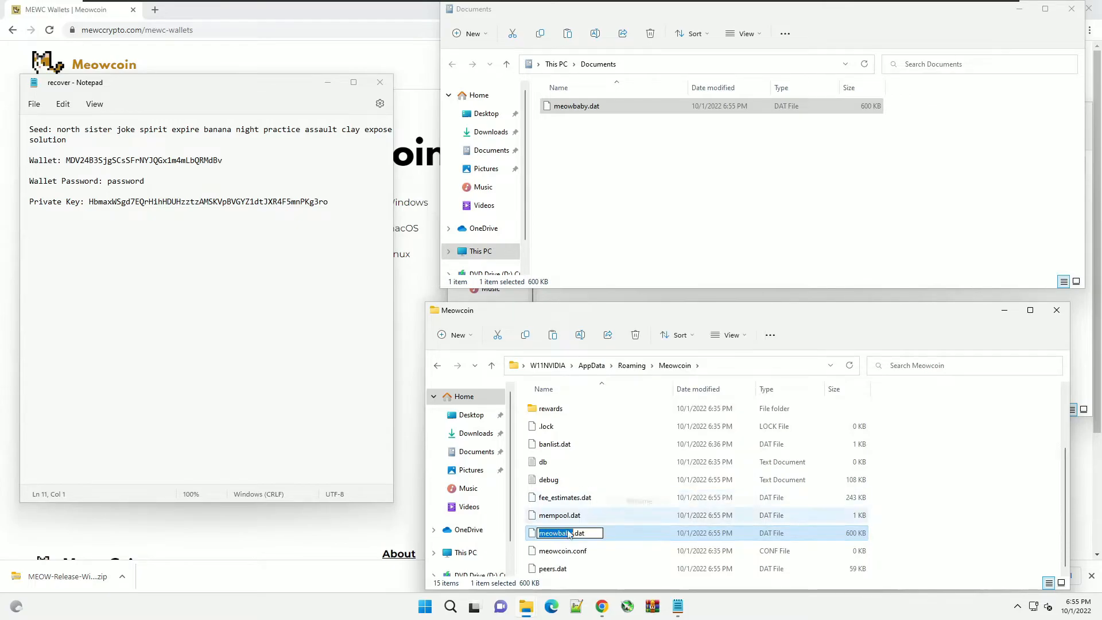
text(wallet)
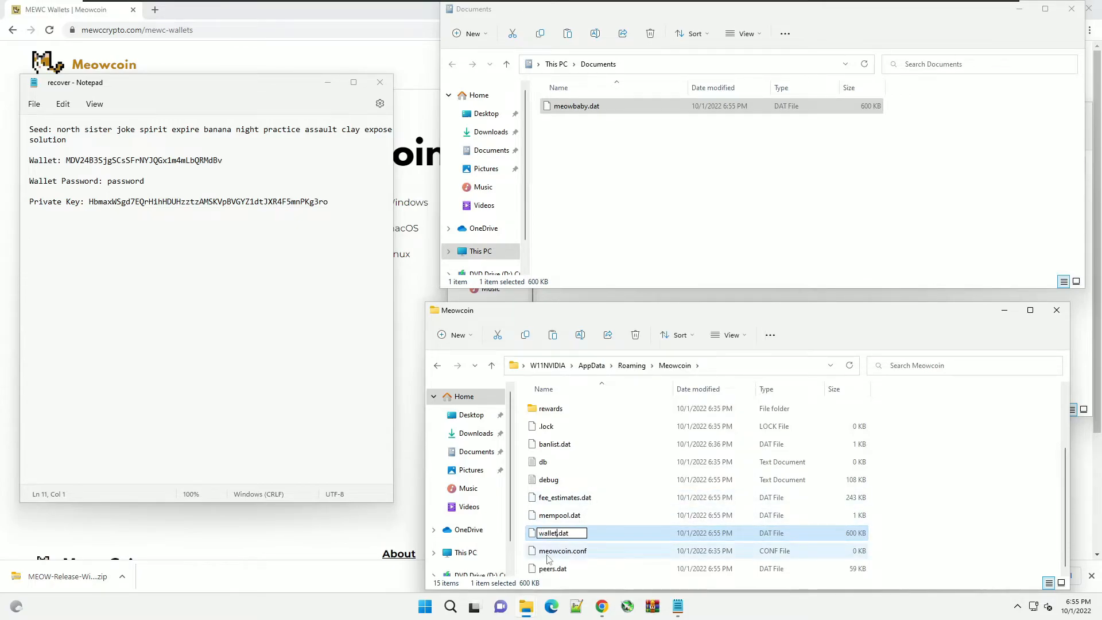
click(956, 499)
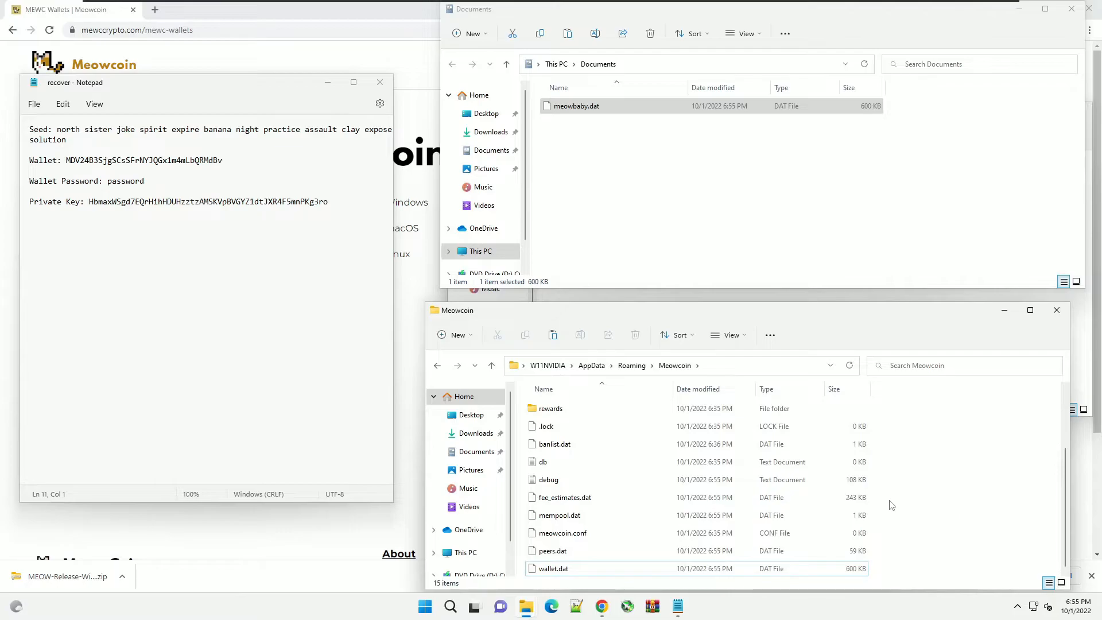
click(594, 296)
- Launch meowcoin-qt, unlock the restored wallet with its passphrase, then exit Meowcoin Core
double_click(564, 227)
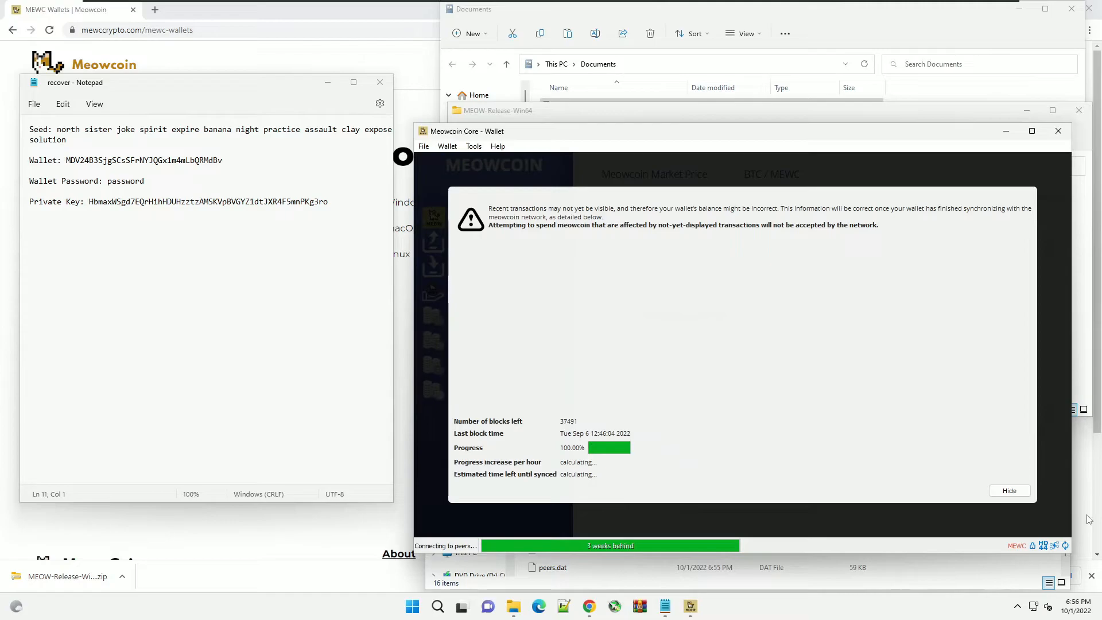
click(1008, 490)
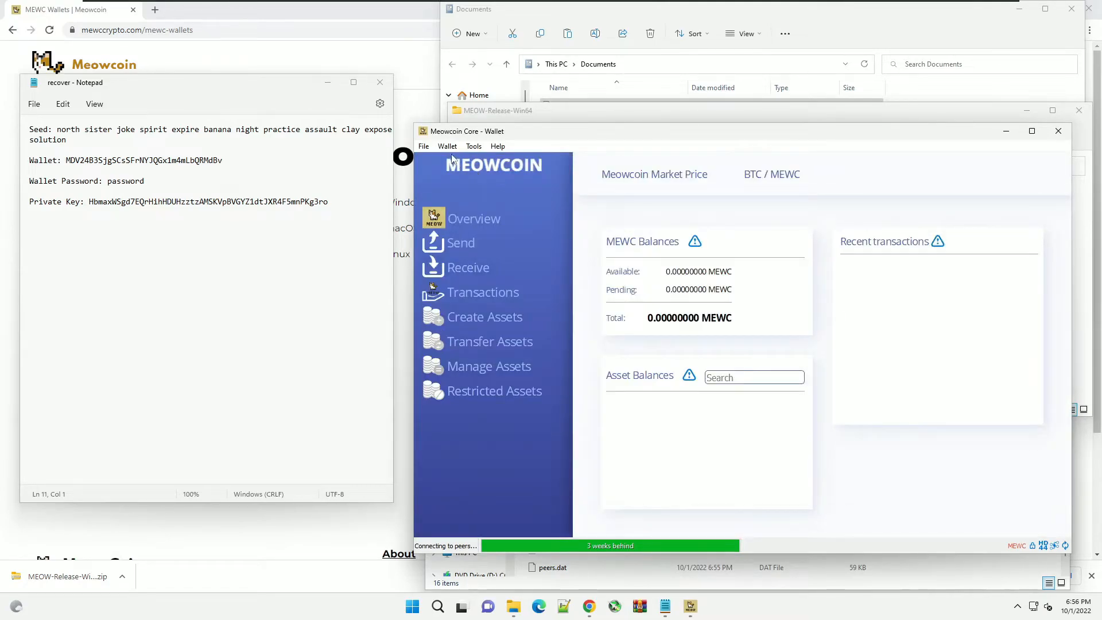
click(449, 147)
click(466, 183)
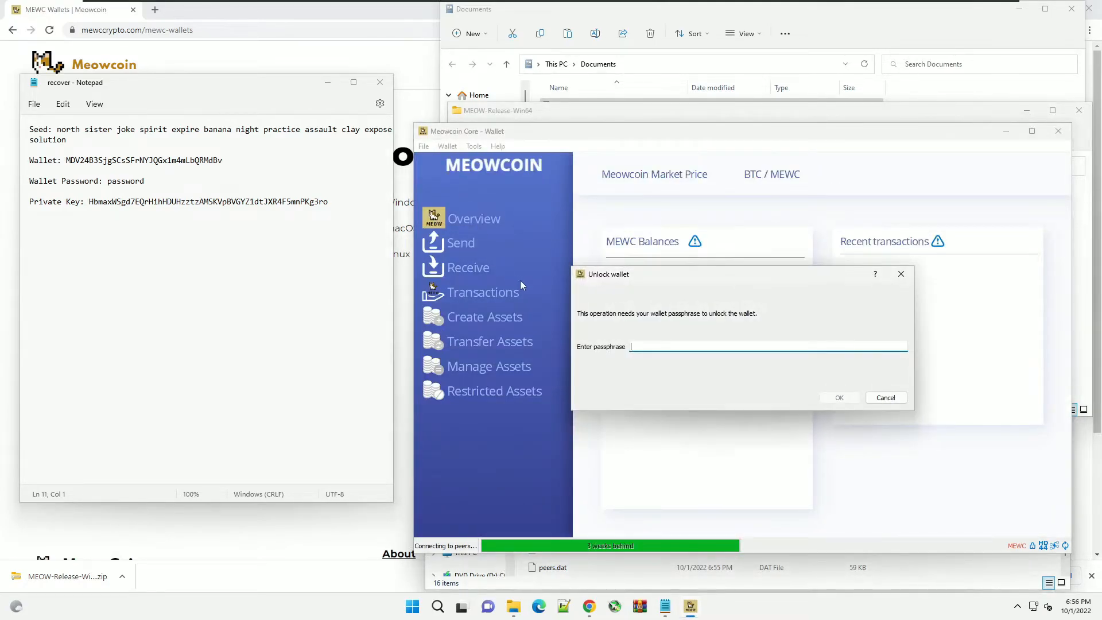
text(password)
key(Return)
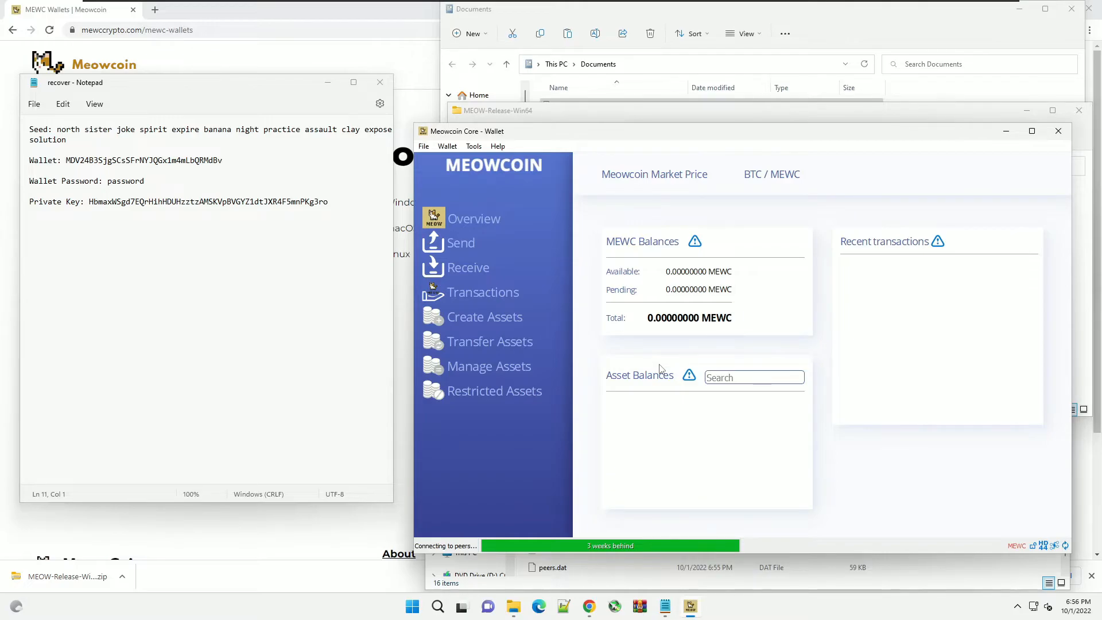
click(1057, 131)
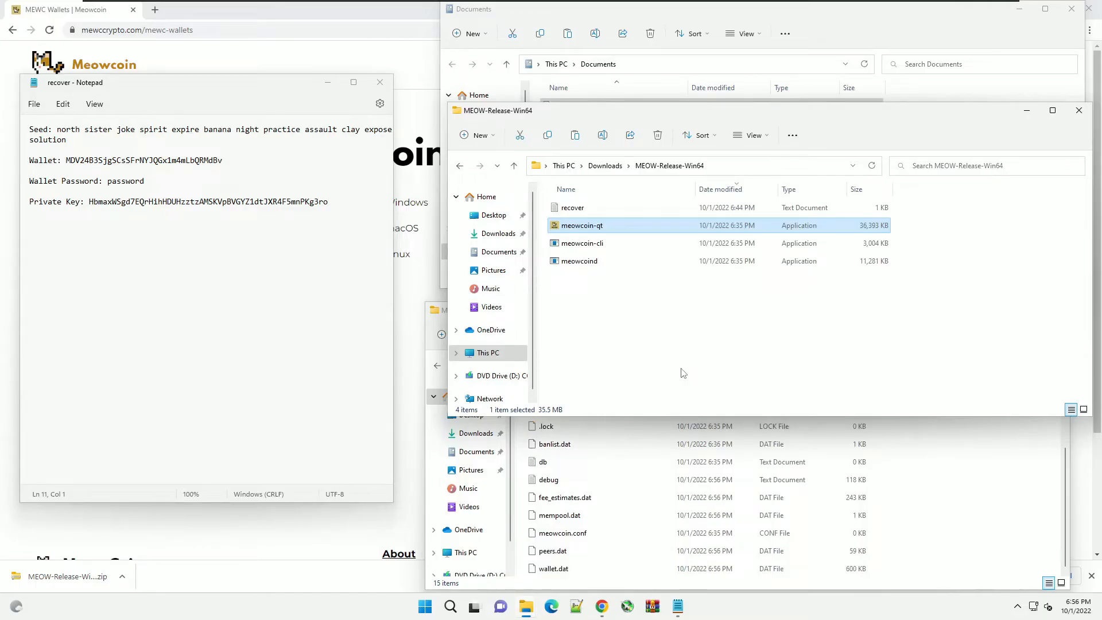
- Delete wallet.dat from the Meowcoin AppData folder and relaunch meowcoin-qt from MEOW-Release-Win64
click(614, 517)
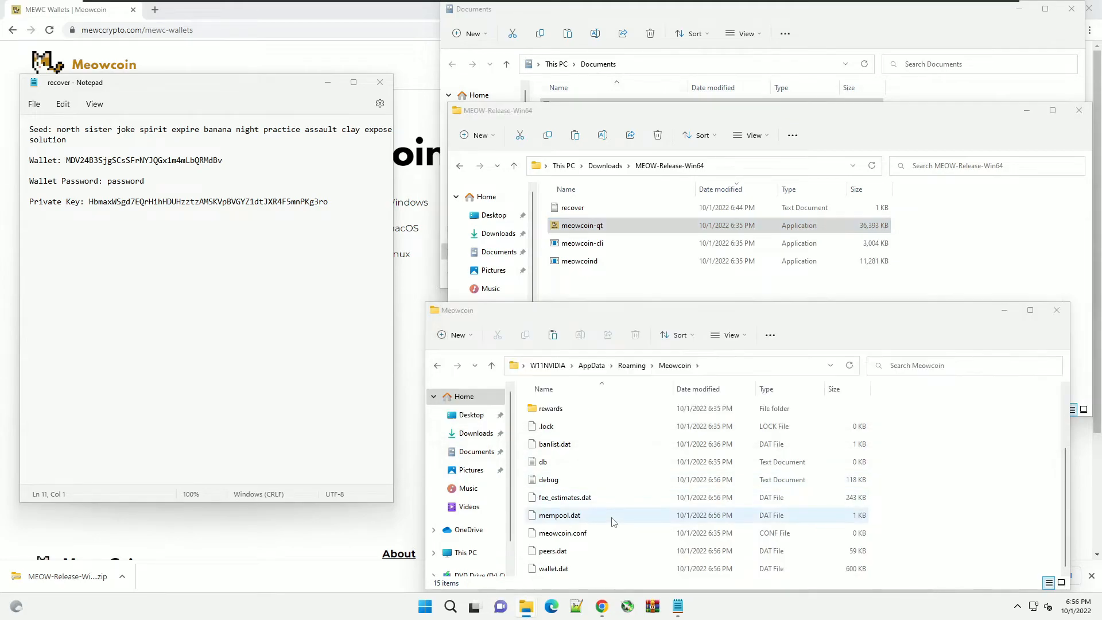
click(568, 571)
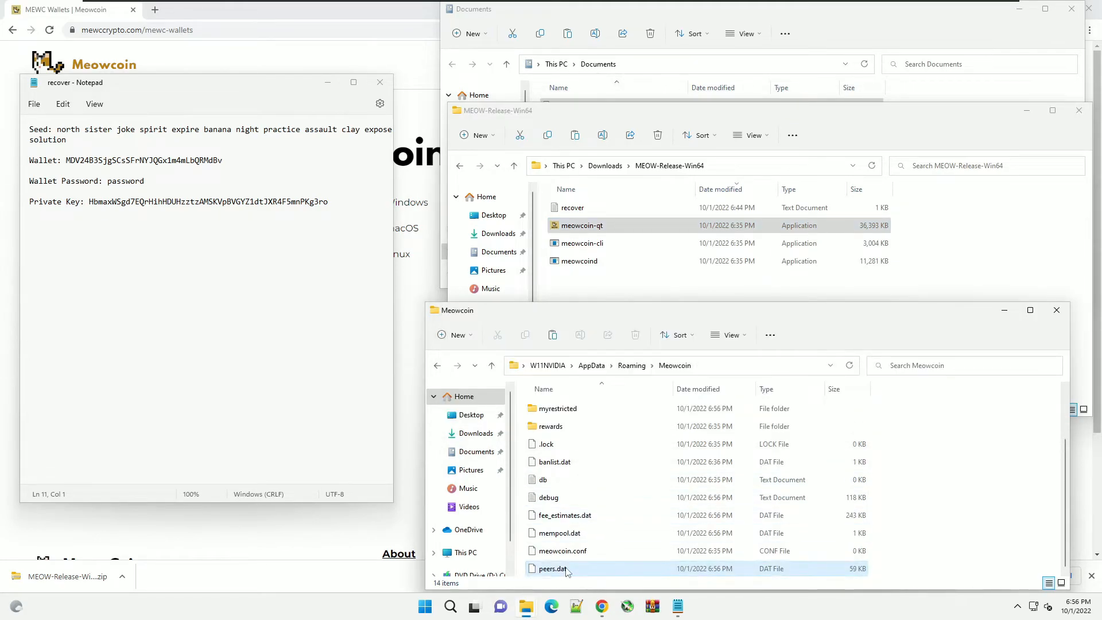
click(606, 262)
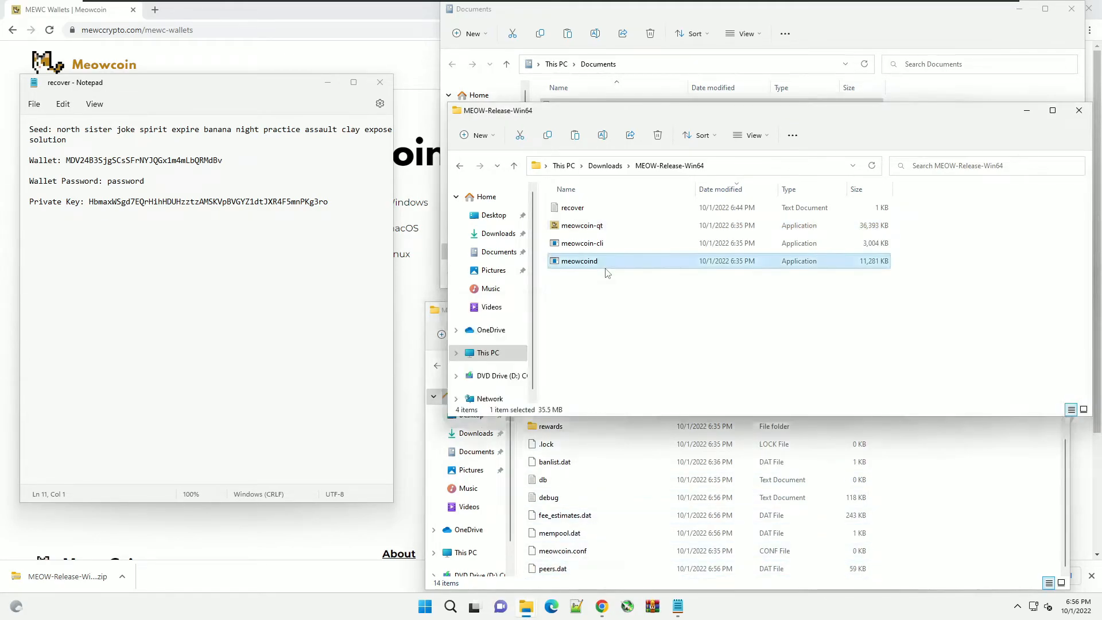
double_click(585, 229)
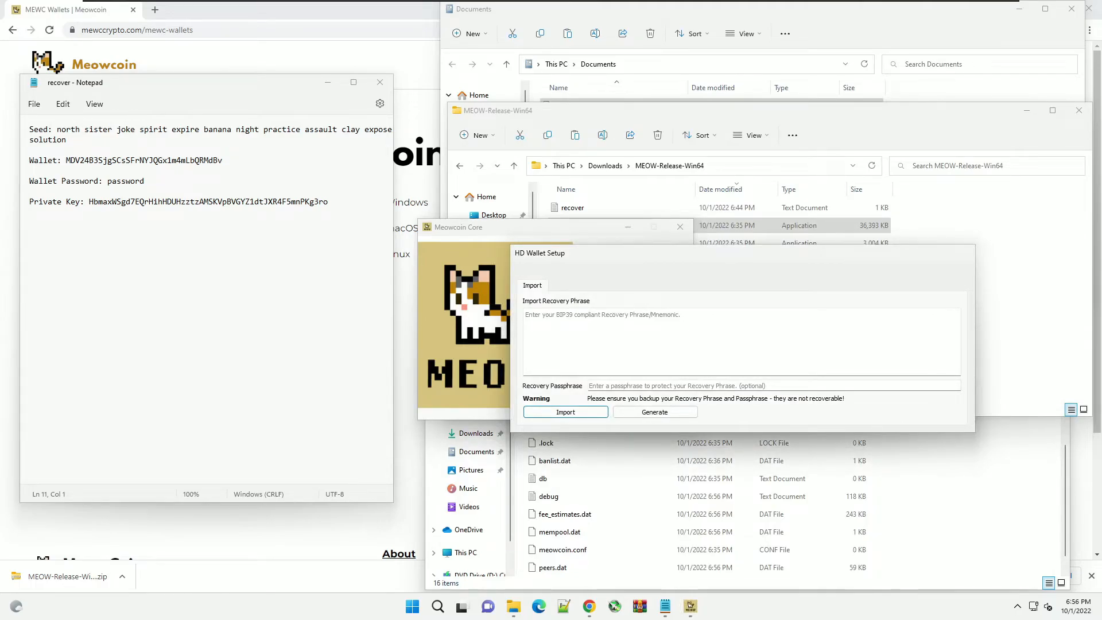
- Copy the seed phrase from Notepad into Import Recovery Phrase and import the wallet
drag(52, 129, 67, 139)
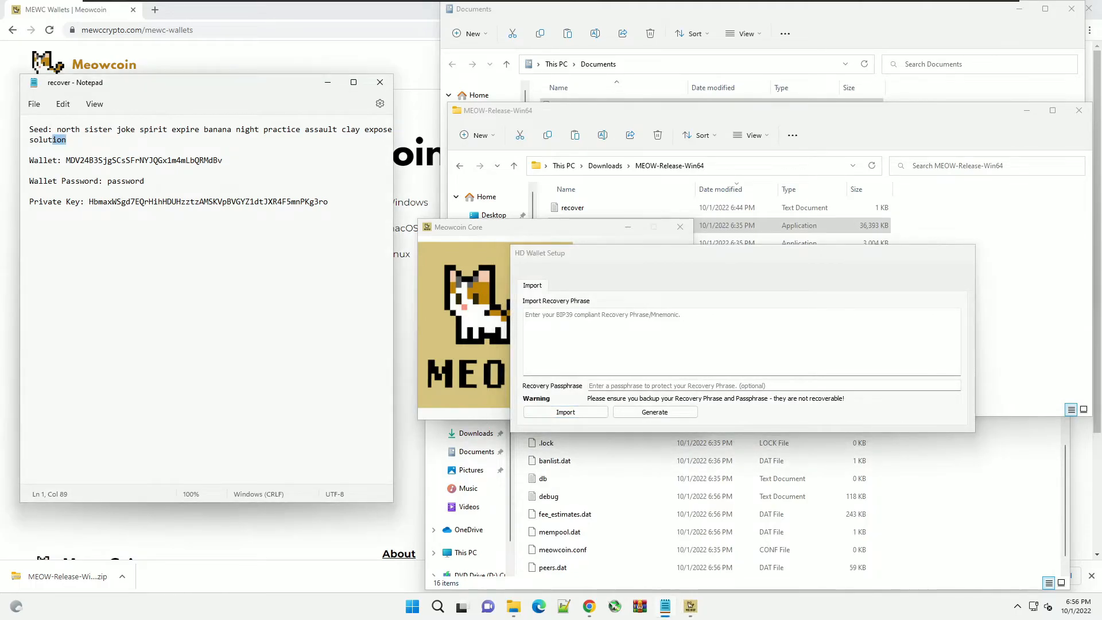
right_click(67, 137)
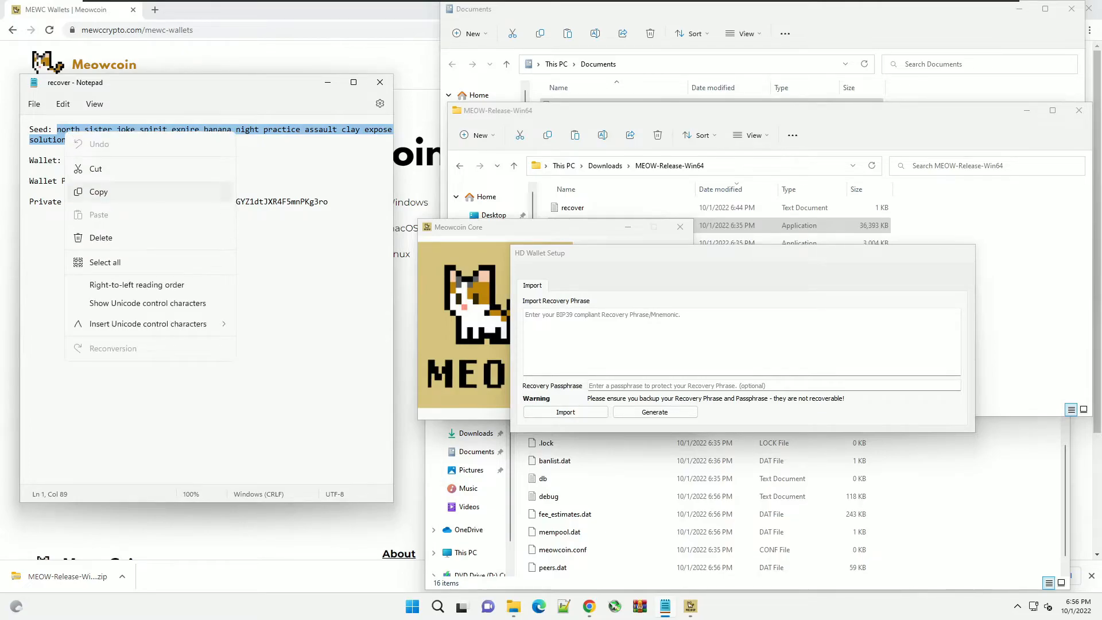
click(100, 190)
click(527, 314)
key(ctrl+v)
click(566, 412)
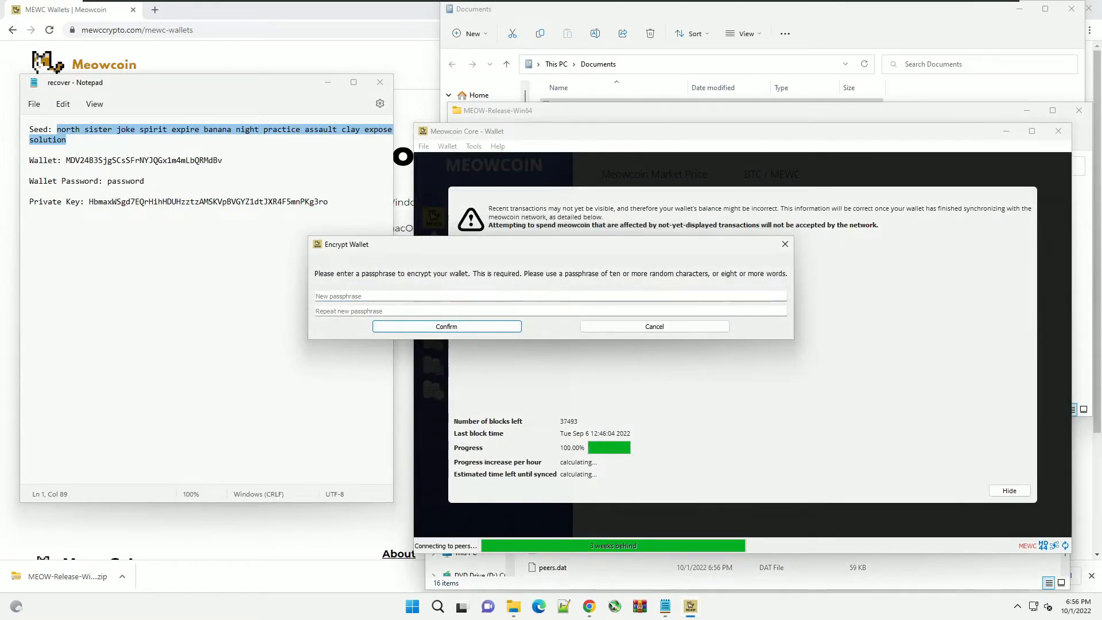
- Encrypt the restored wallet with a new passphrase entered twice, and acknowledge the success notice
text(password)
key(Tab)
text(password)
click(410, 328)
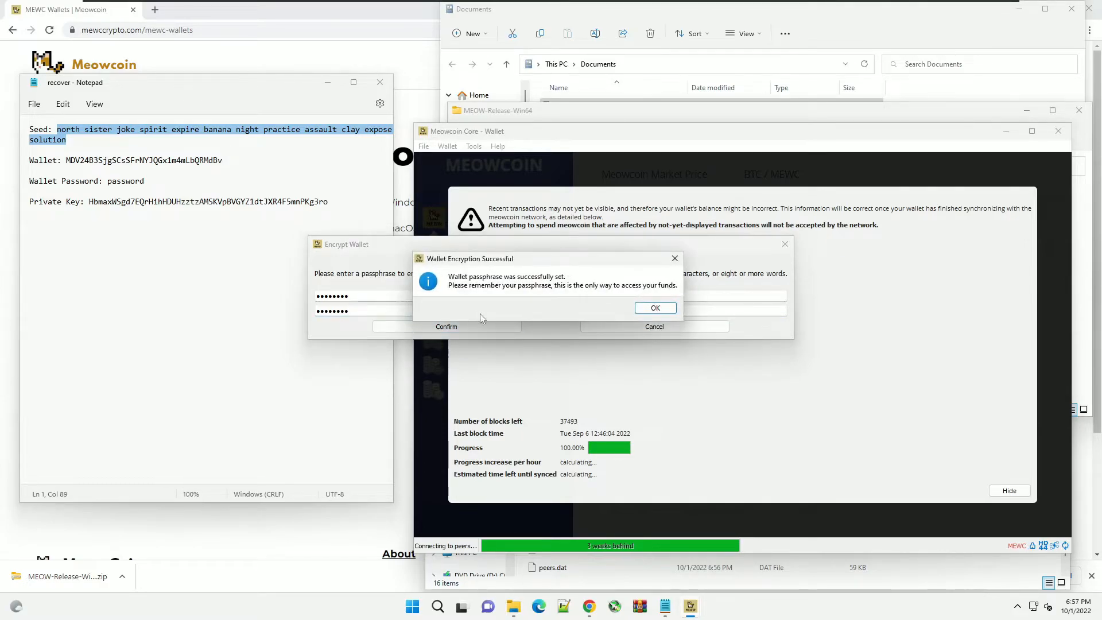
click(649, 308)
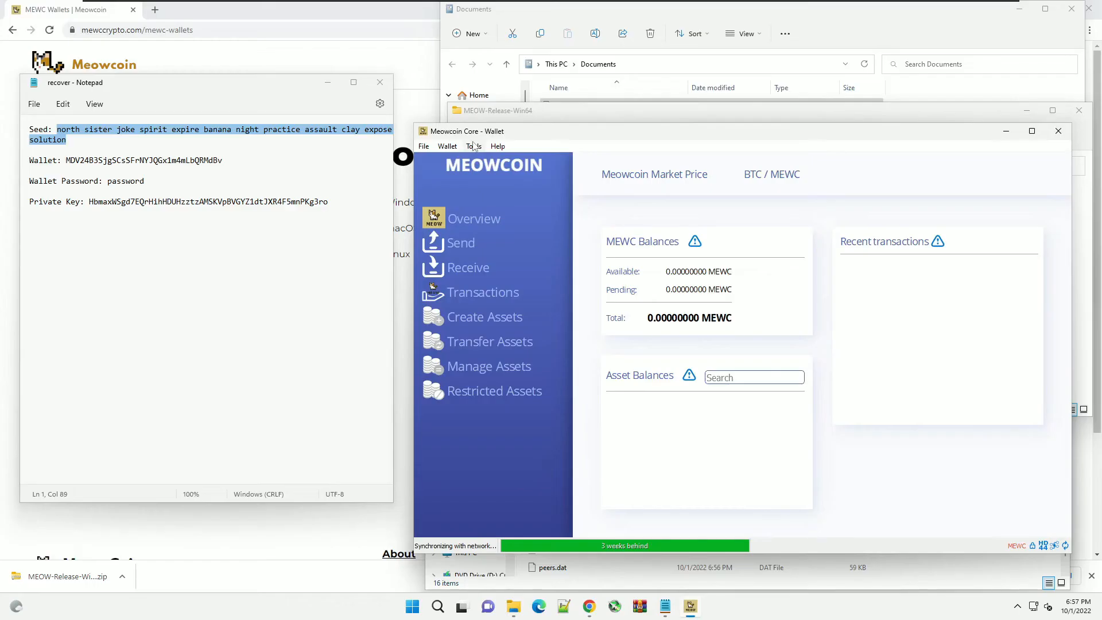
- Open the Debug Window console and start an importprivkey command
click(473, 146)
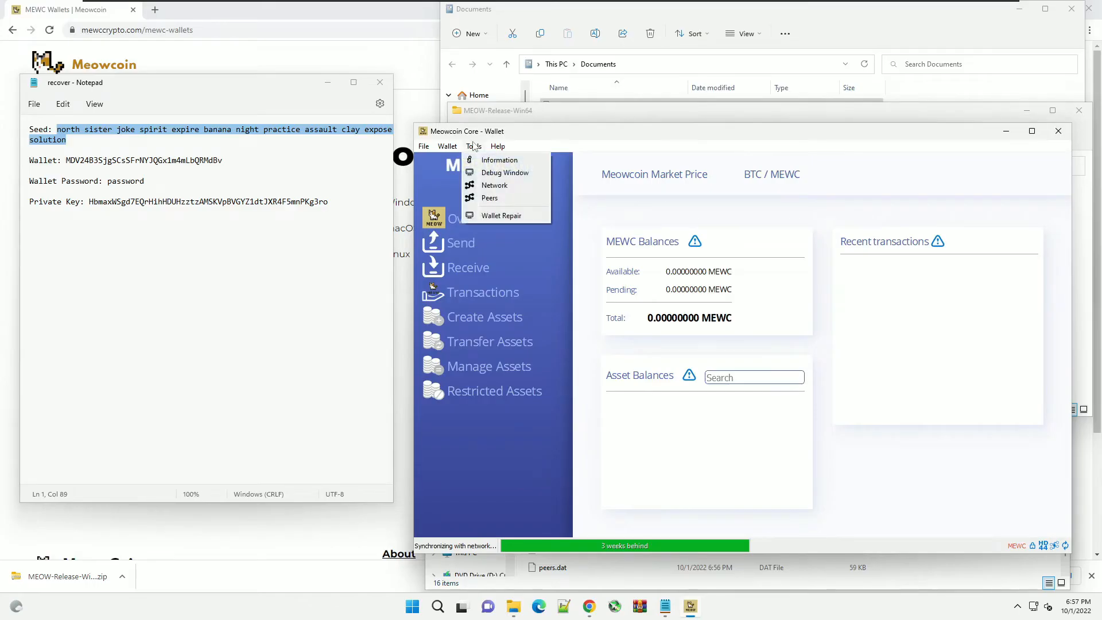
click(492, 174)
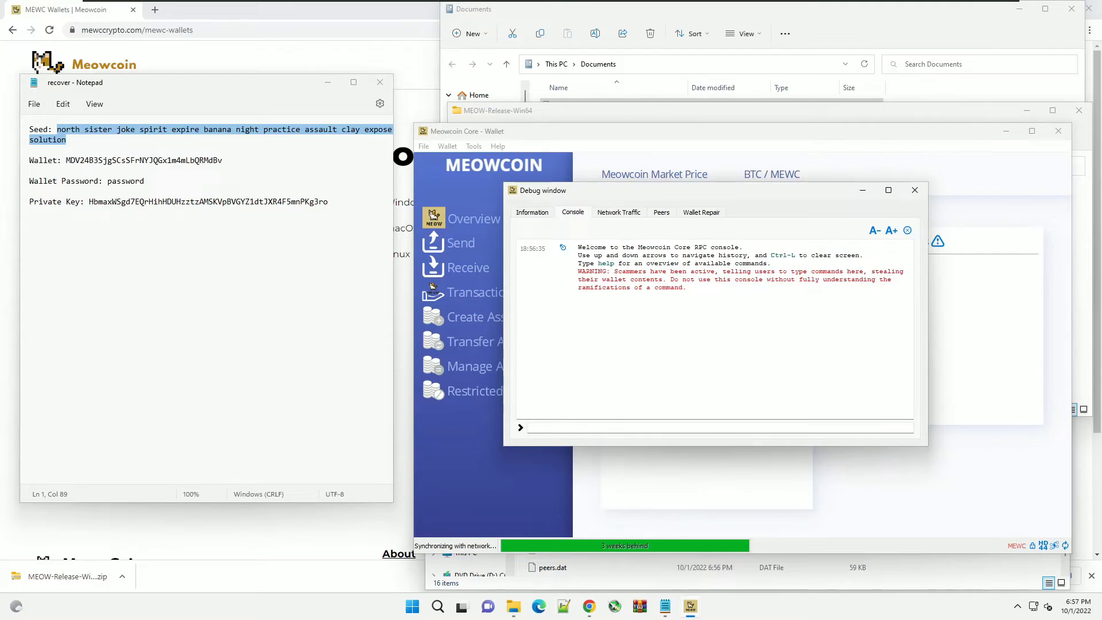
text(import)
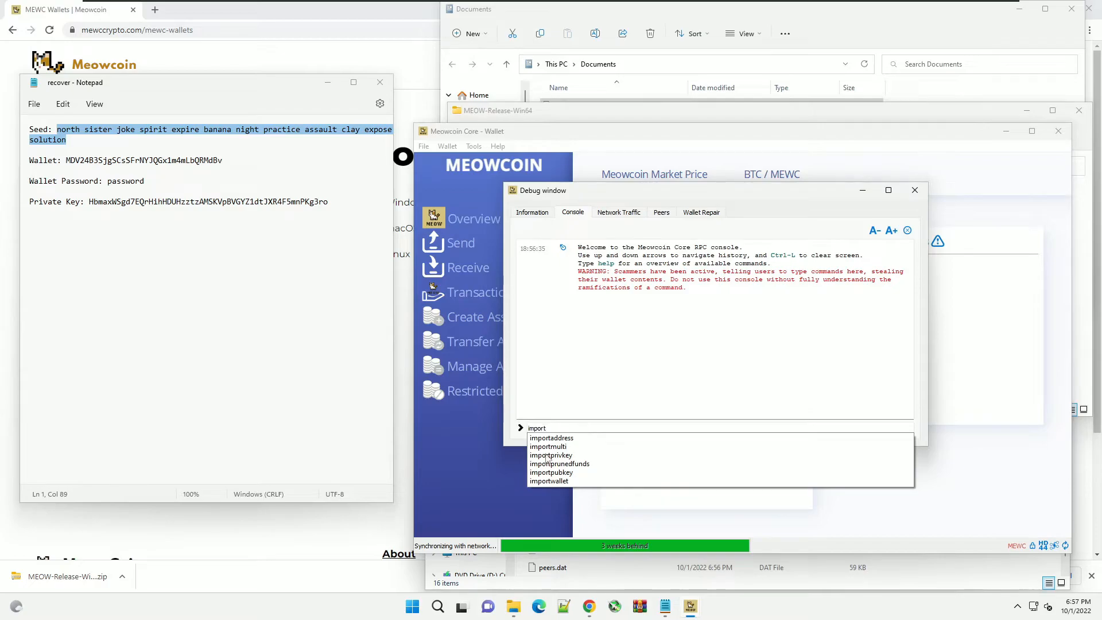
click(548, 454)
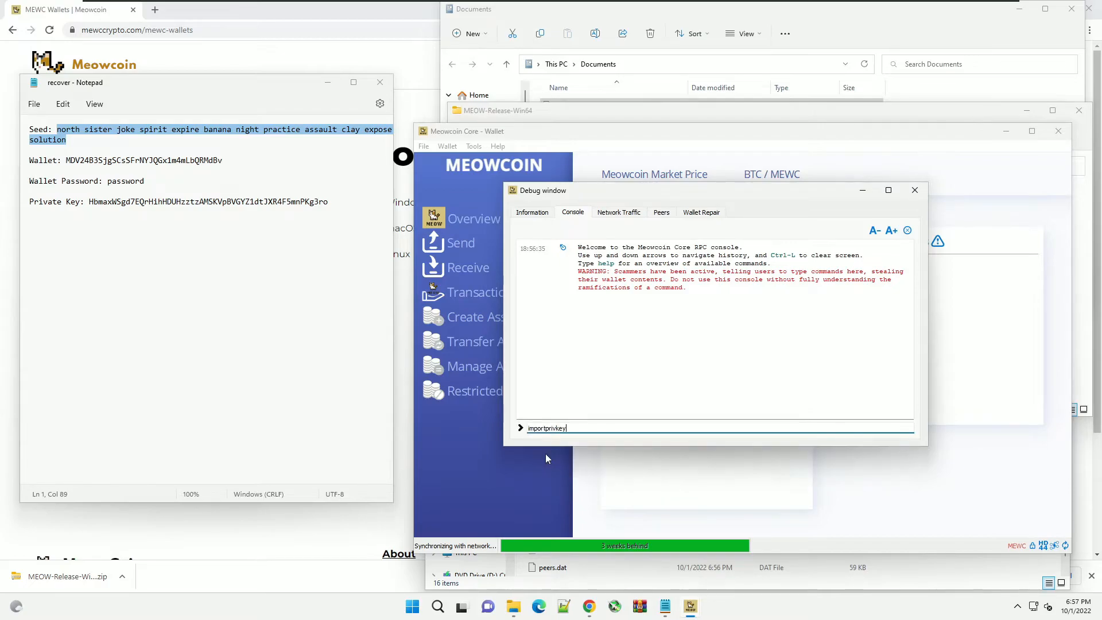
- Paste the private key from Notepad after importprivkey and run it, getting error -13
drag(328, 202, 90, 202)
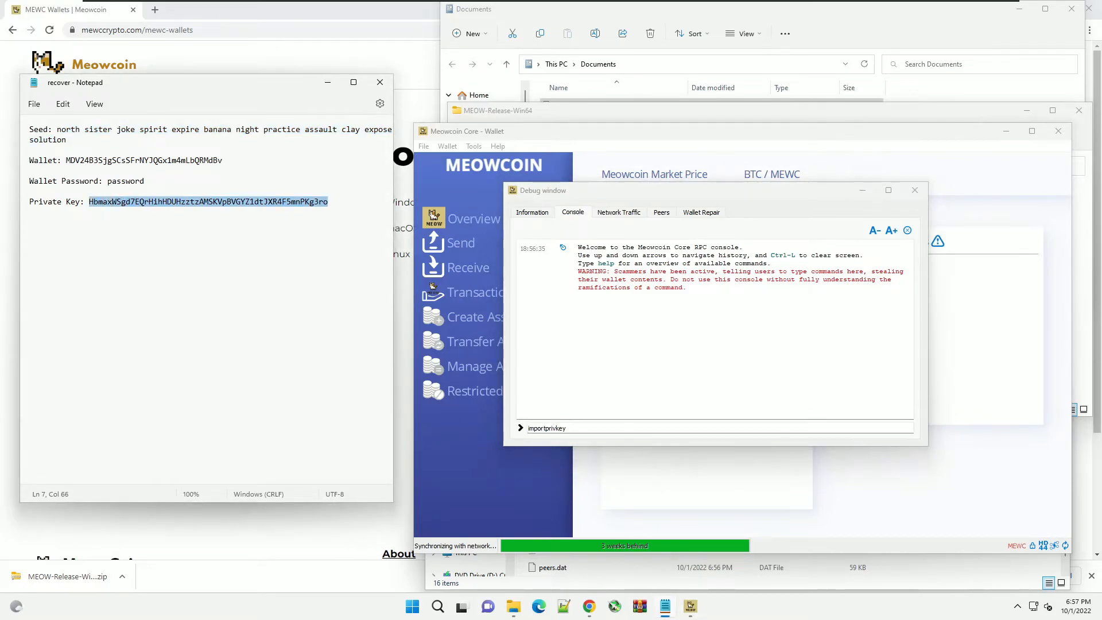
right_click(98, 206)
click(135, 259)
key(alt+Tab)
key(ctrl+v)
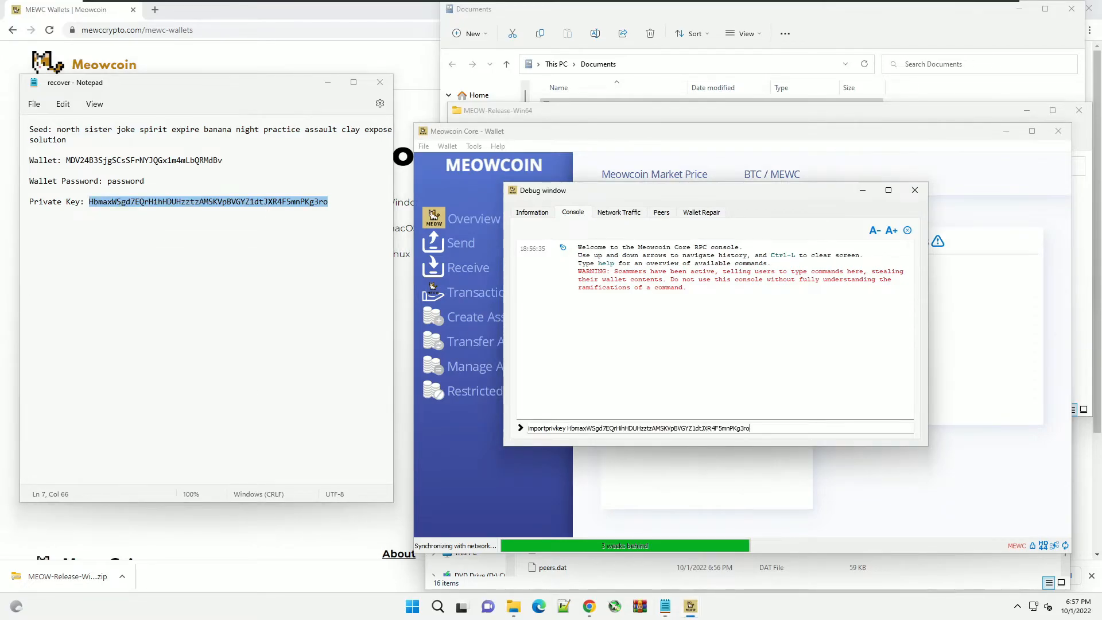
key(Return)
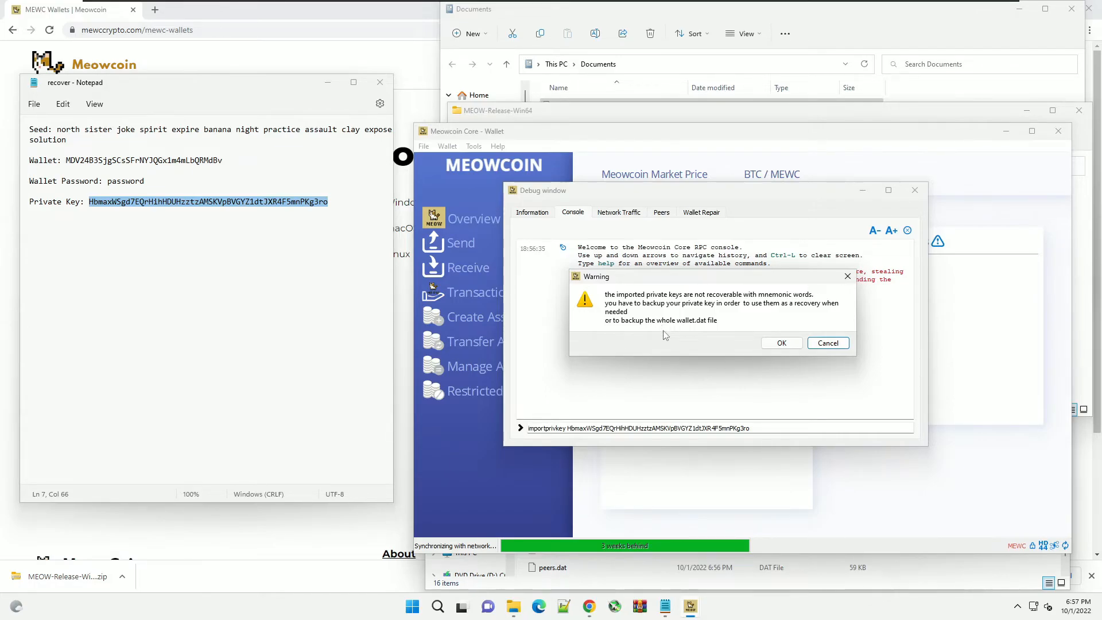
click(774, 344)
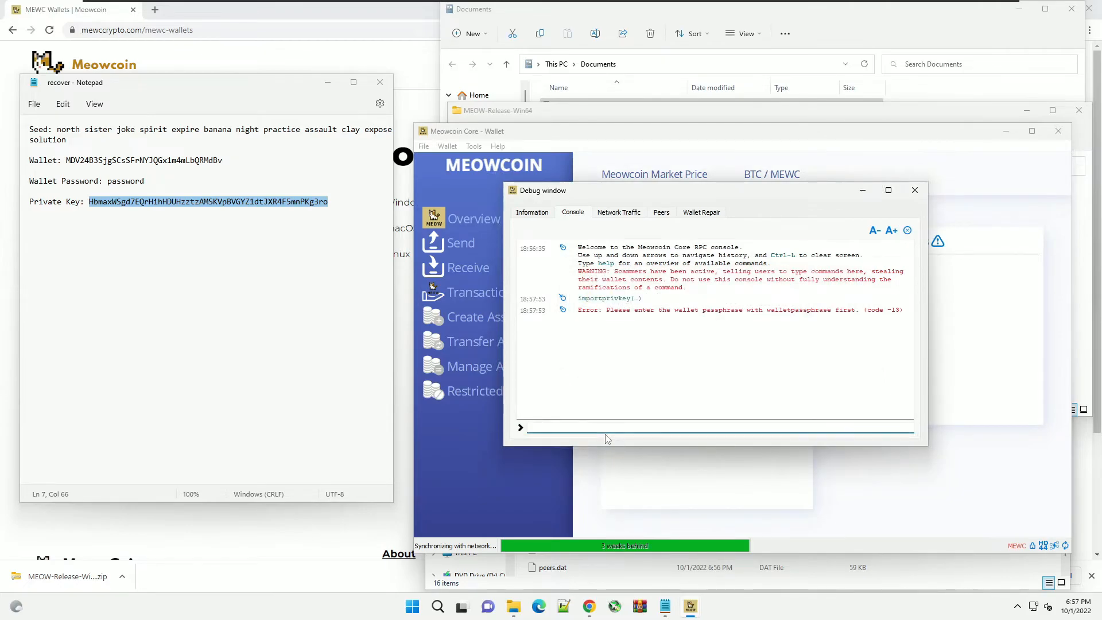
- Run walletpassphrase with the wallet passphrase and 9999 seconds to unlock the wallet
text(wall)
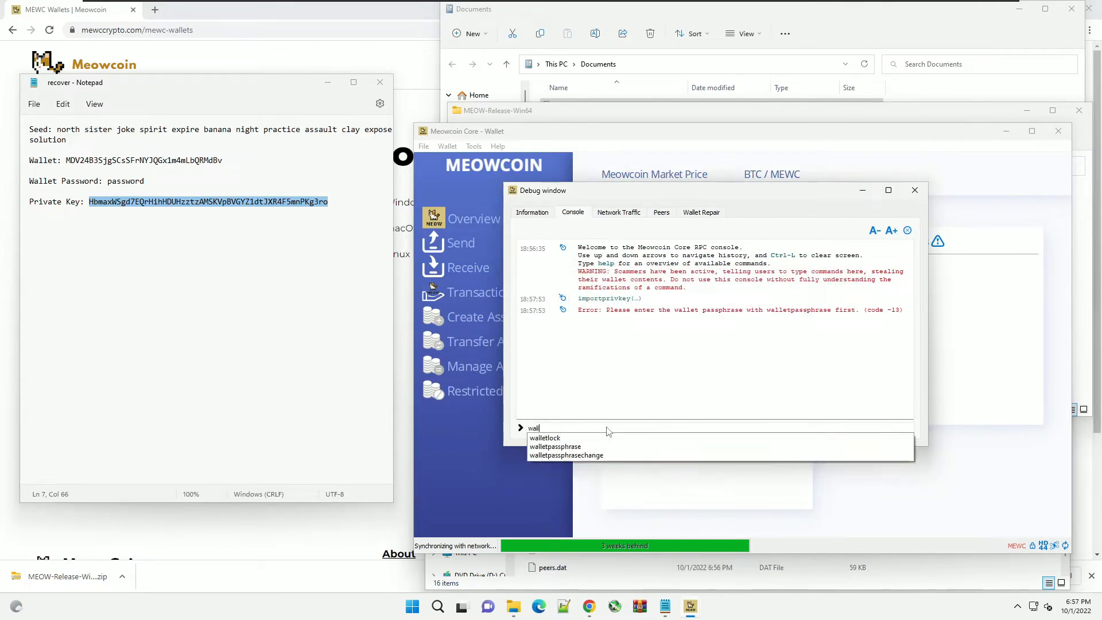
key(Down)
key(Down)
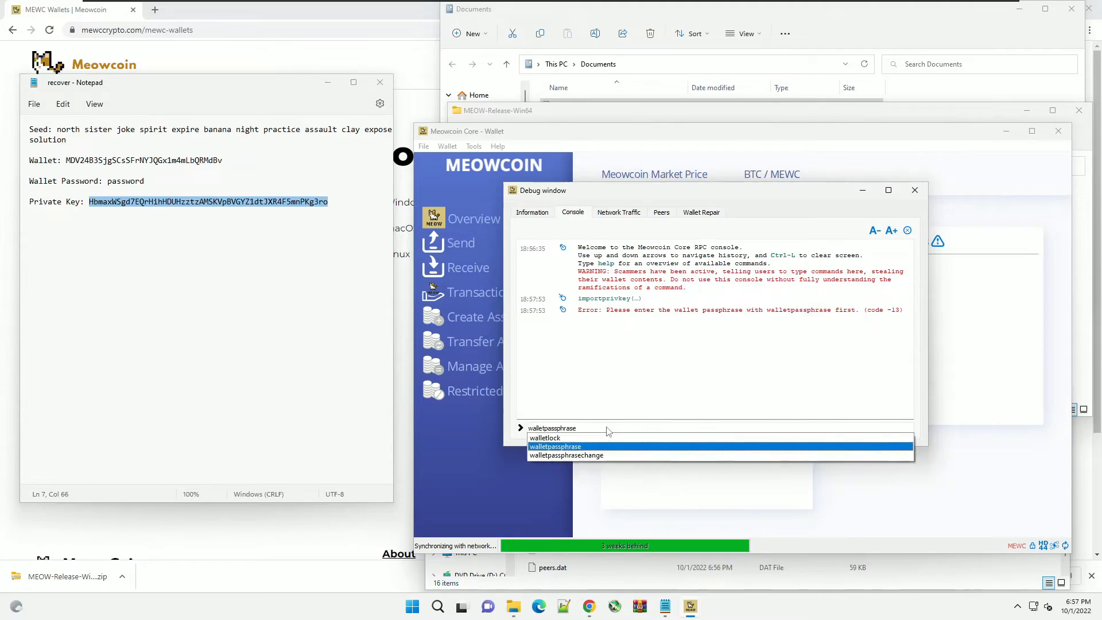
key(Return)
click(577, 428)
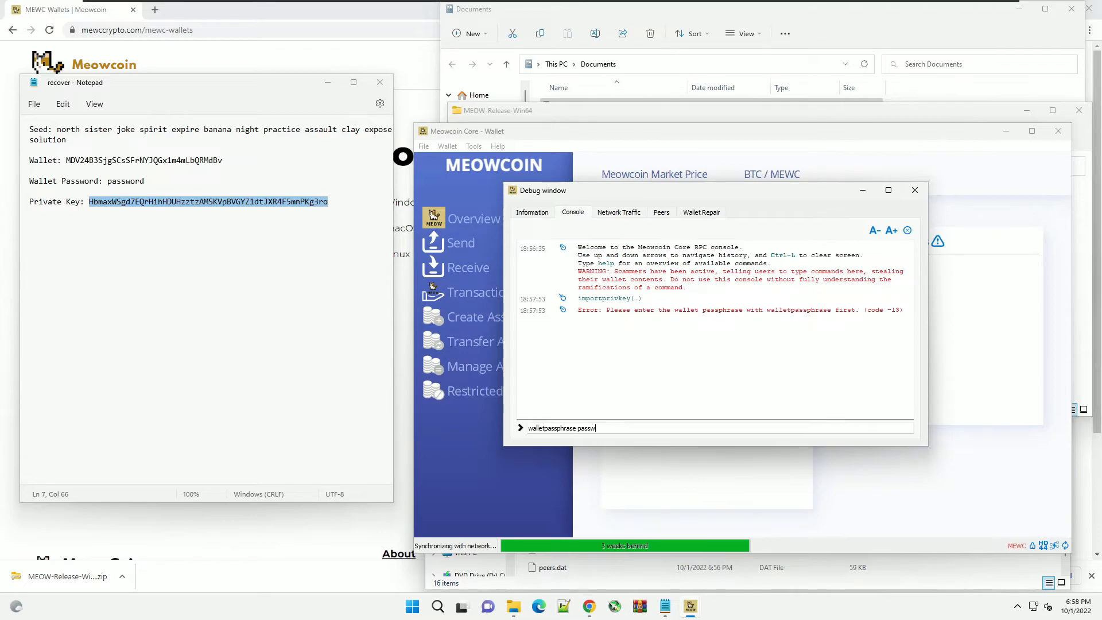
text(password 9999)
key(Return)
- Rerun importprivkey with the pasted private key and accept the warning, importing it successfully
key(Up)
key(Up)
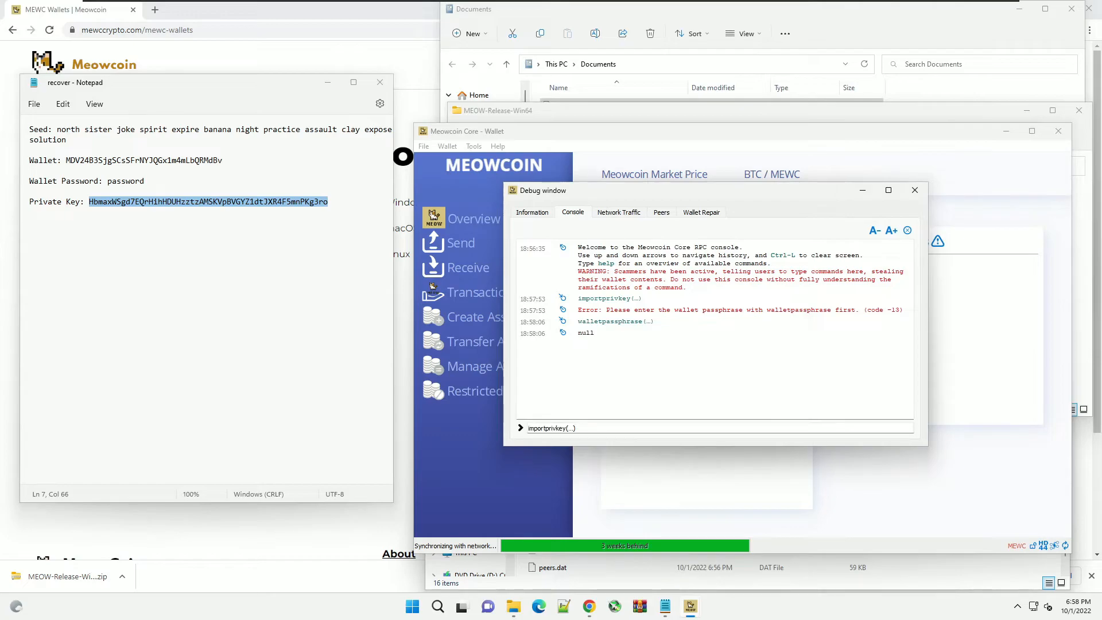
key(BackSpace)
key(BackSpace)
key(BackSpace)
key(BackSpace)
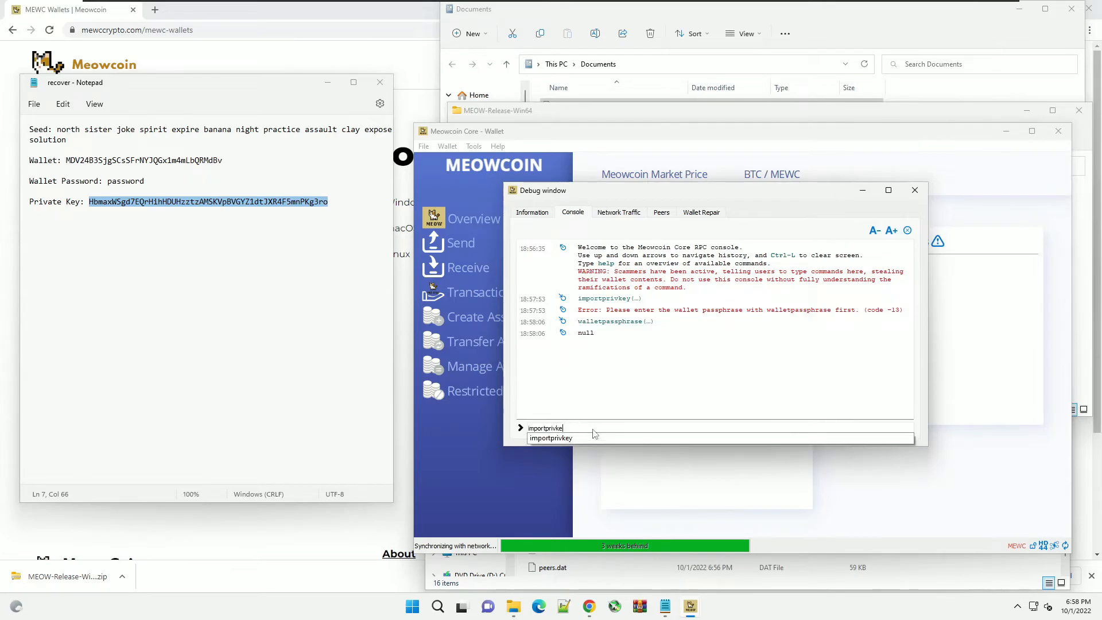
text(t)
key(ctrl+v)
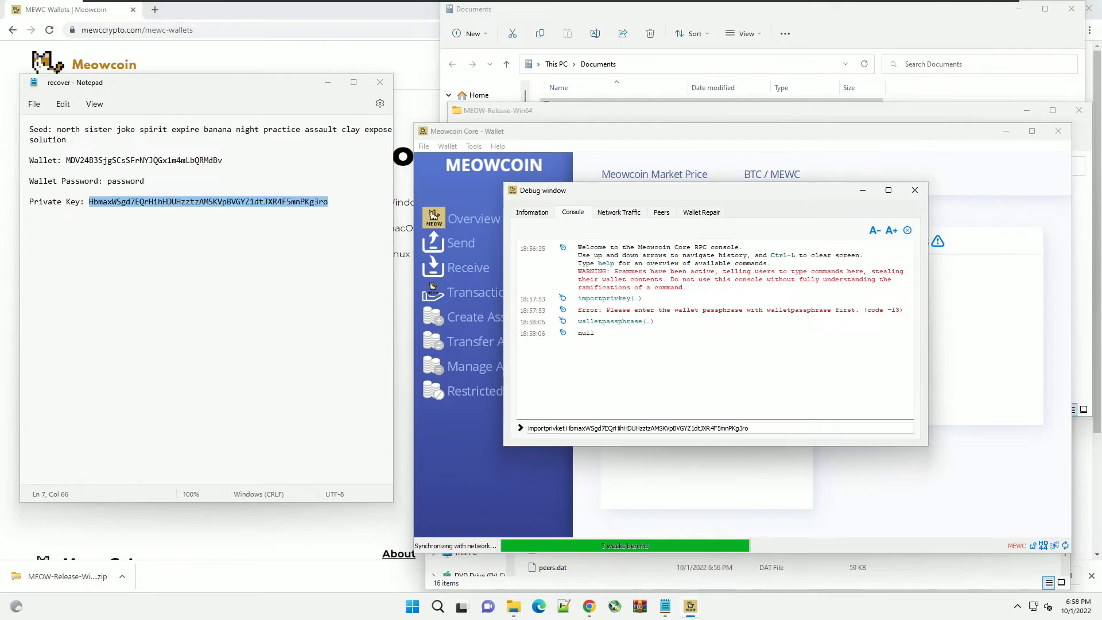
key(BackSpace)
key(BackSpace)
key(BackSpace)
key(BackSpace)
key(BackSpace)
key(BackSpace)
key(BackSpace)
key(BackSpace)
key(BackSpace)
key(BackSpace)
key(BackSpace)
key(BackSpace)
key(BackSpace)
key(BackSpace)
key(BackSpace)
key(BackSpace)
key(BackSpace)
key(BackSpace)
key(BackSpace)
key(BackSpace)
key(BackSpace)
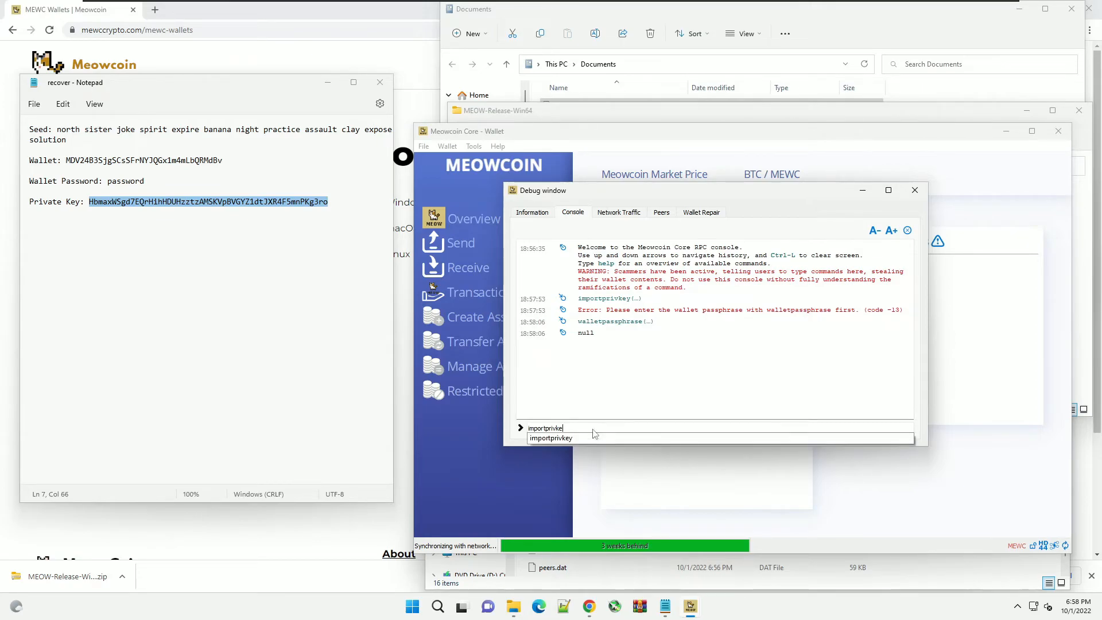
click(588, 439)
key(ctrl+v)
click(566, 429)
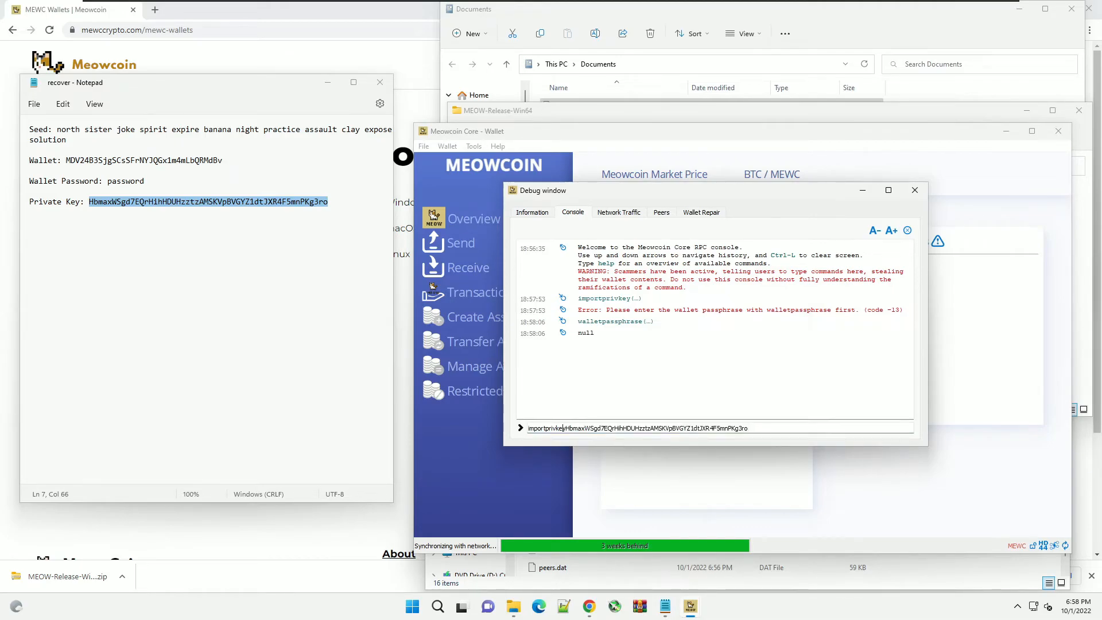
key(Return)
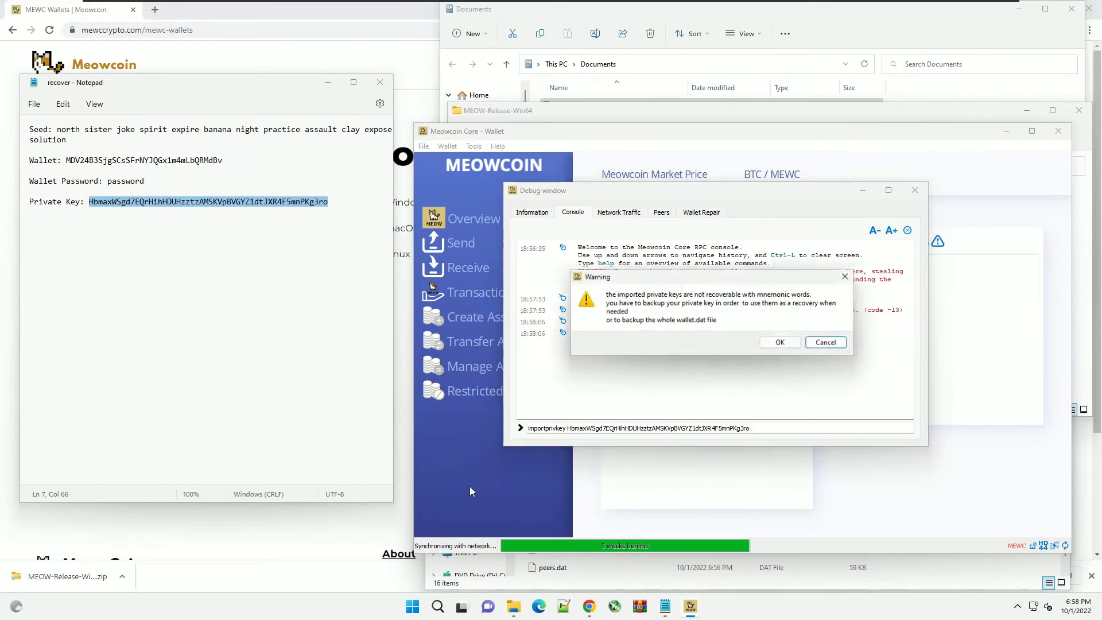
click(771, 343)
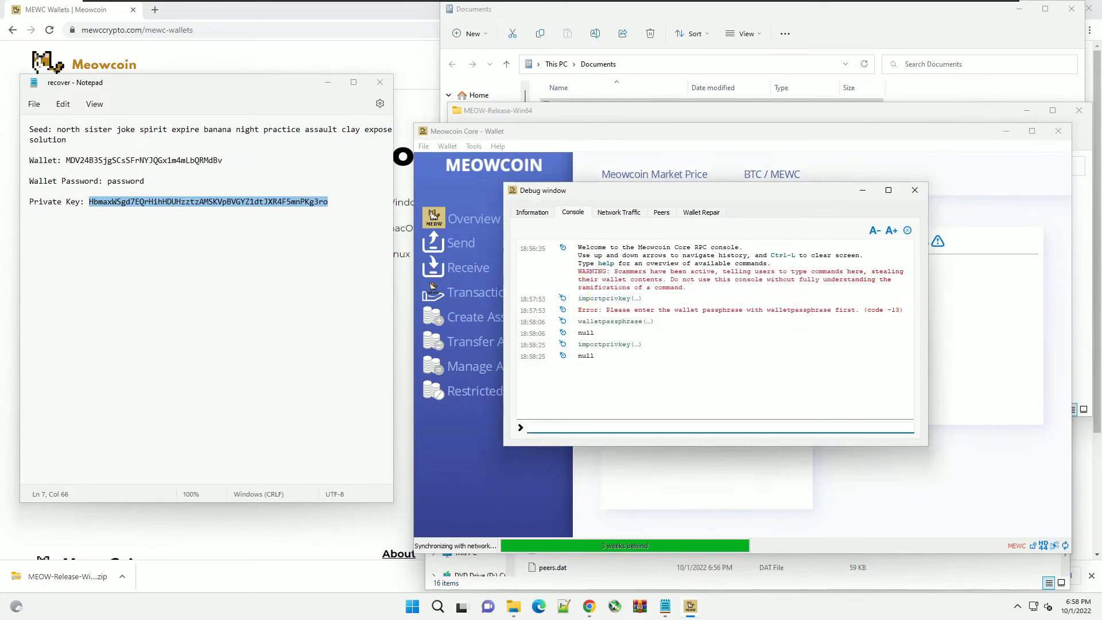